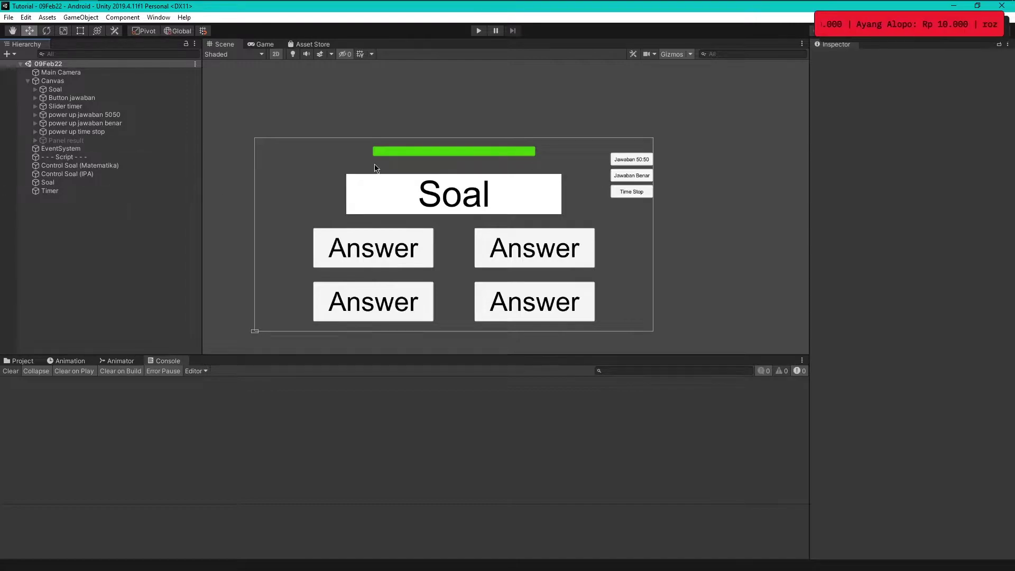
Duplicate the 'power up jawaban benar' button and place the copy below the Time Stop button.
click(121, 132)
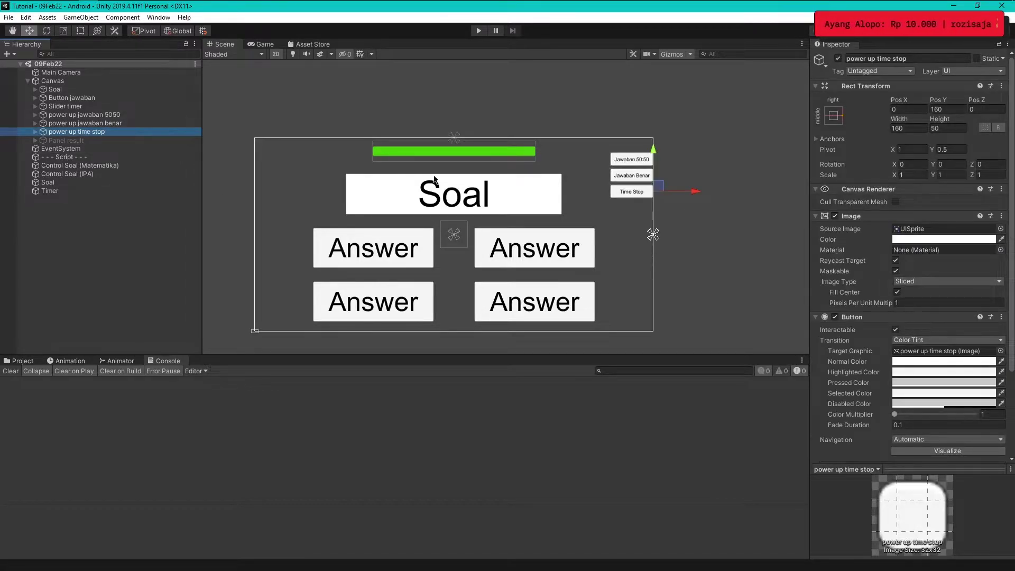
click(121, 123)
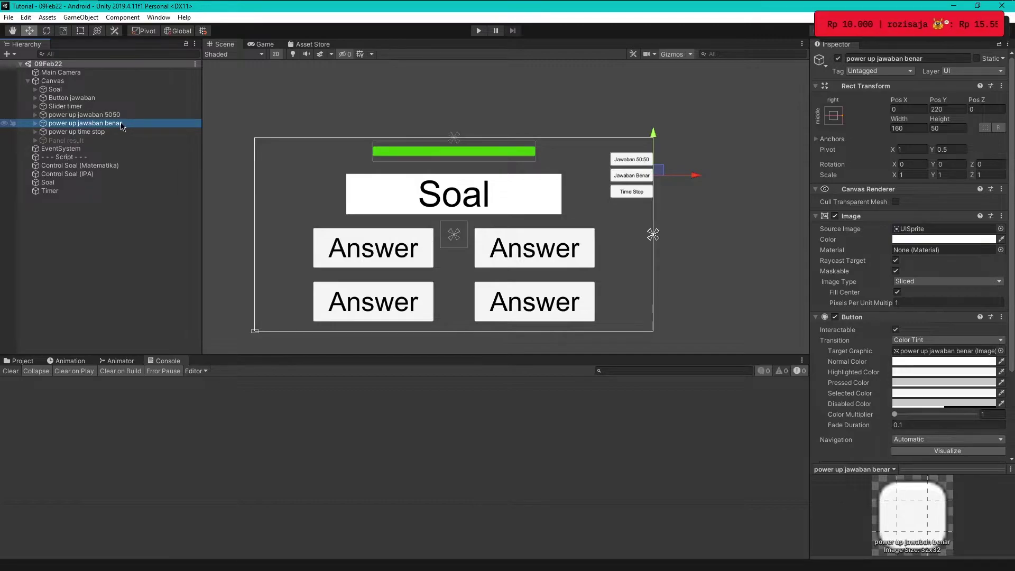
key(ctrl+d)
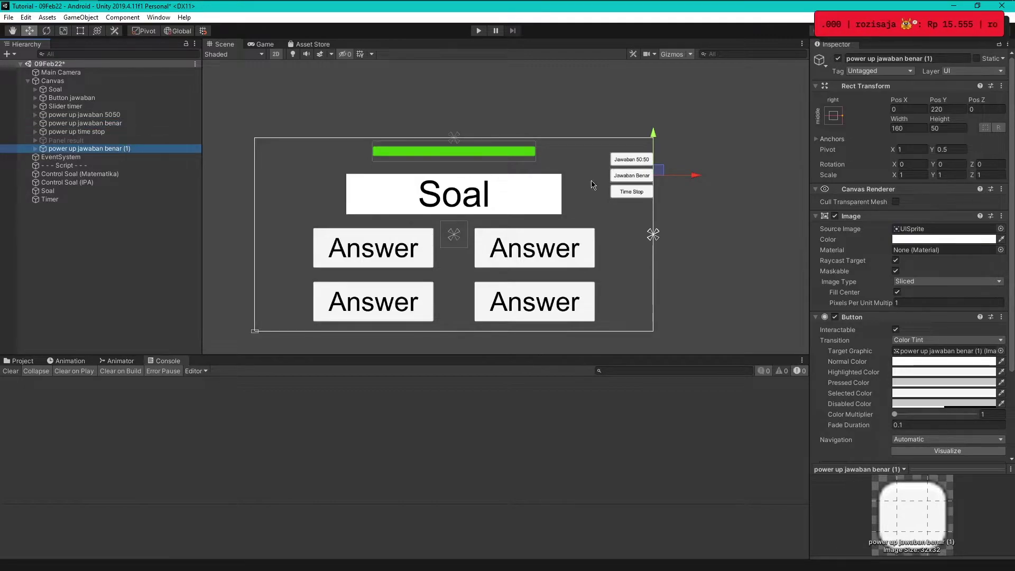
drag(653, 133, 655, 167)
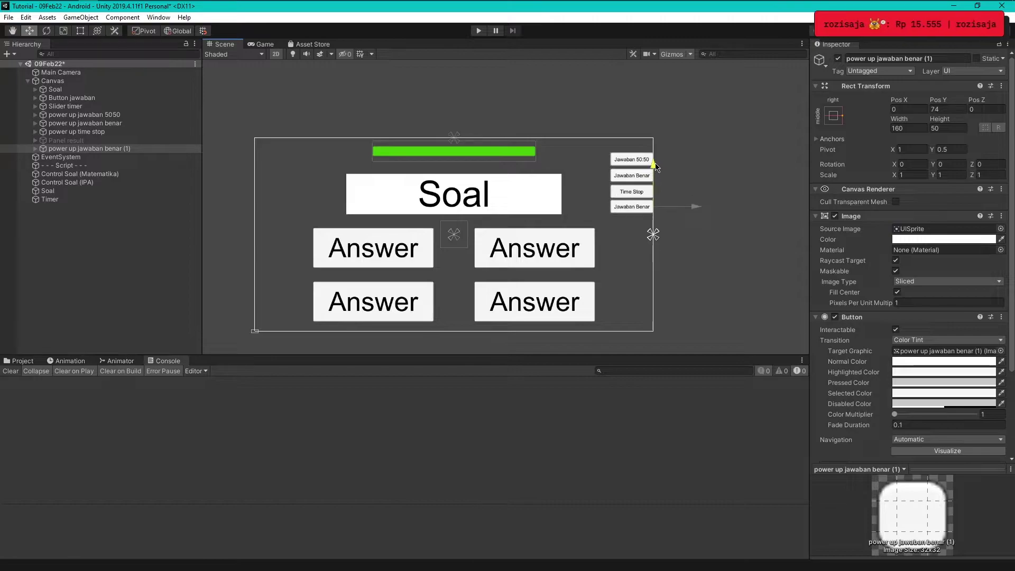
drag(656, 166, 655, 168)
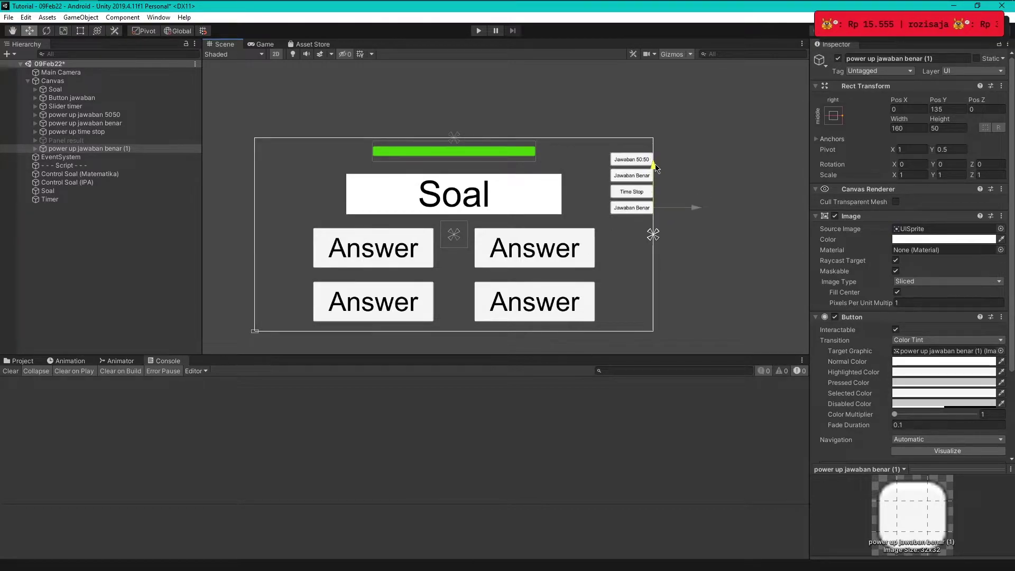
Delete the duplicate button, then select the Text child of 'power up time stop'.
click(109, 149)
key(Delete)
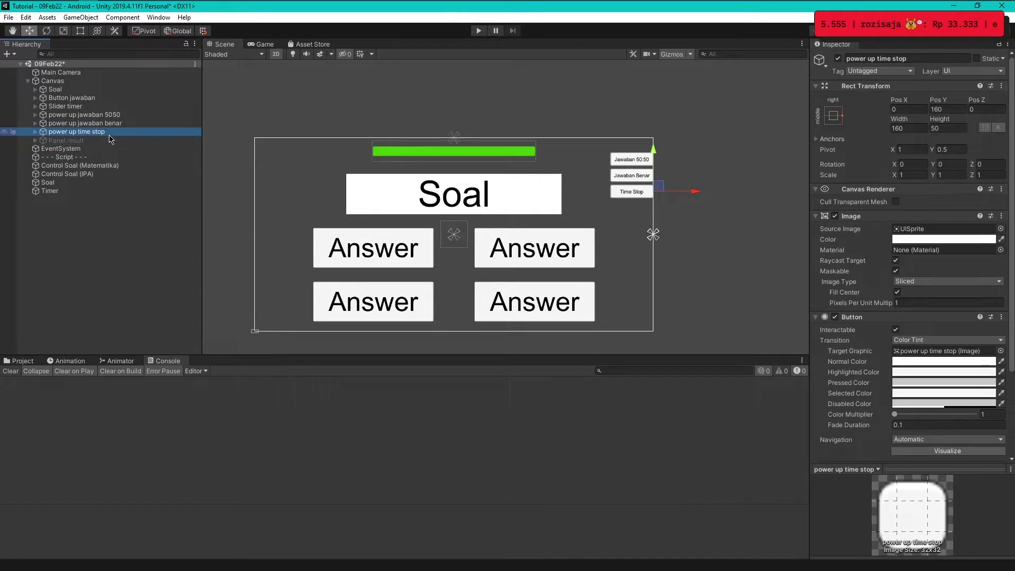
key(Right)
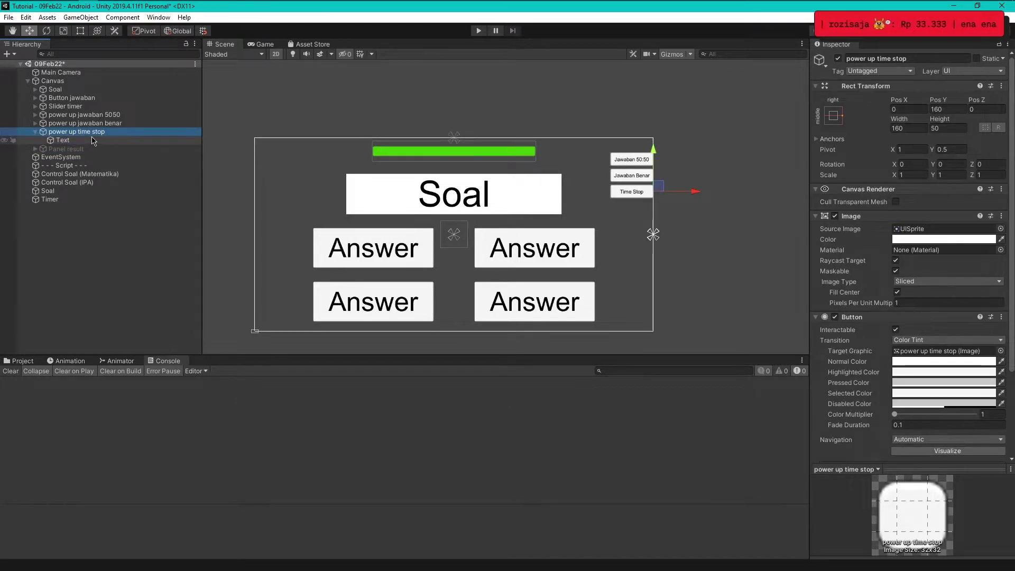
click(106, 140)
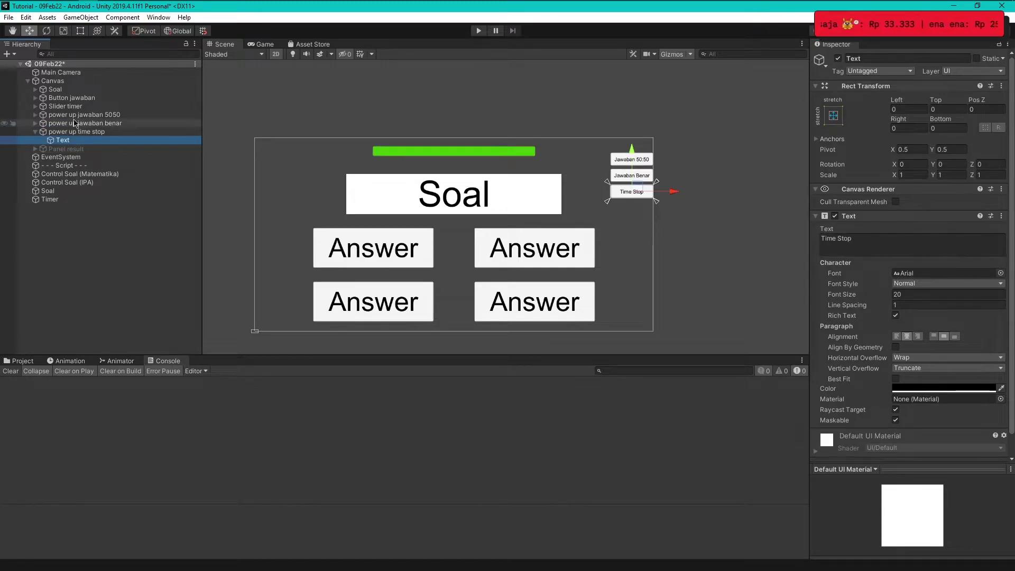
Open the TimerGame script from the 09Feb22 assets folder in the code editor.
click(21, 361)
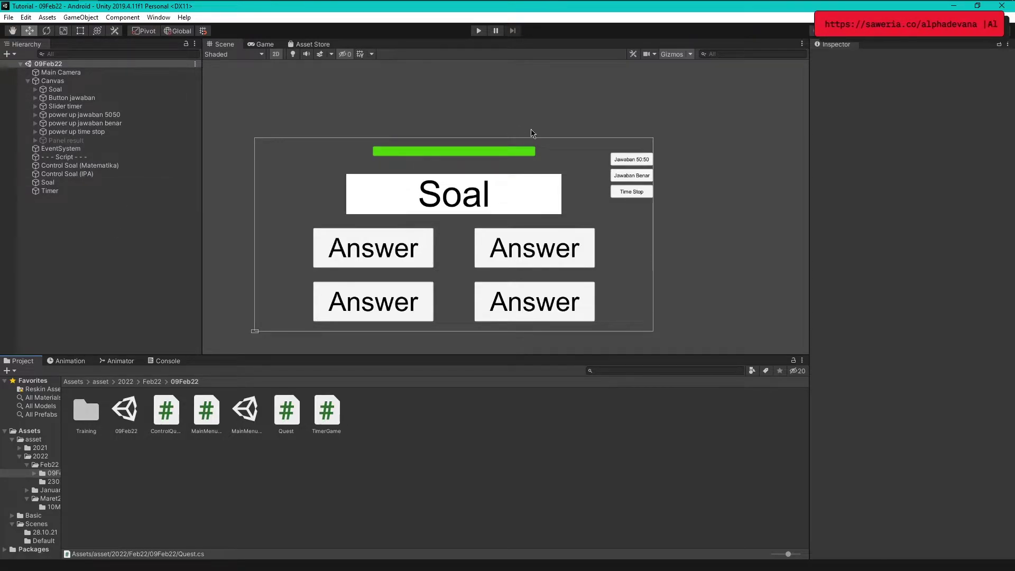
double_click(333, 409)
Add 'public static bool isTimeStop;' on a new line and save TimerGame.cs.
key(Return)
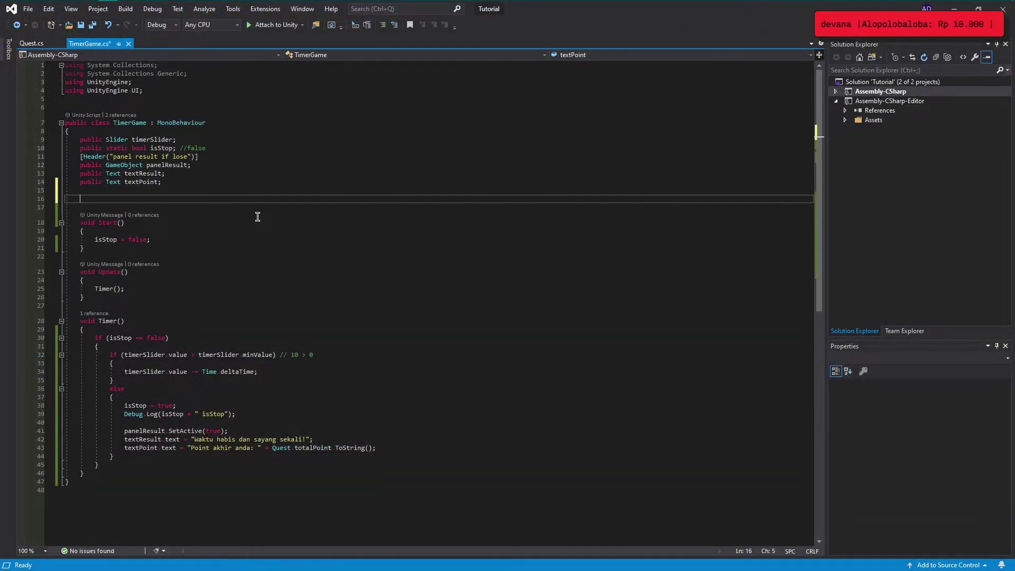
text(b)
key(ctrl+space)
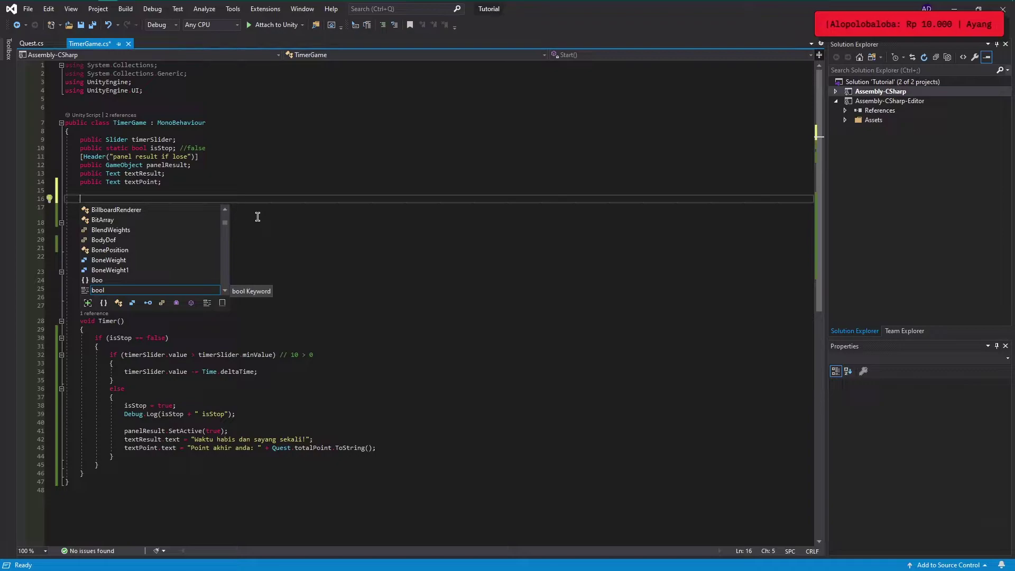
text(public)
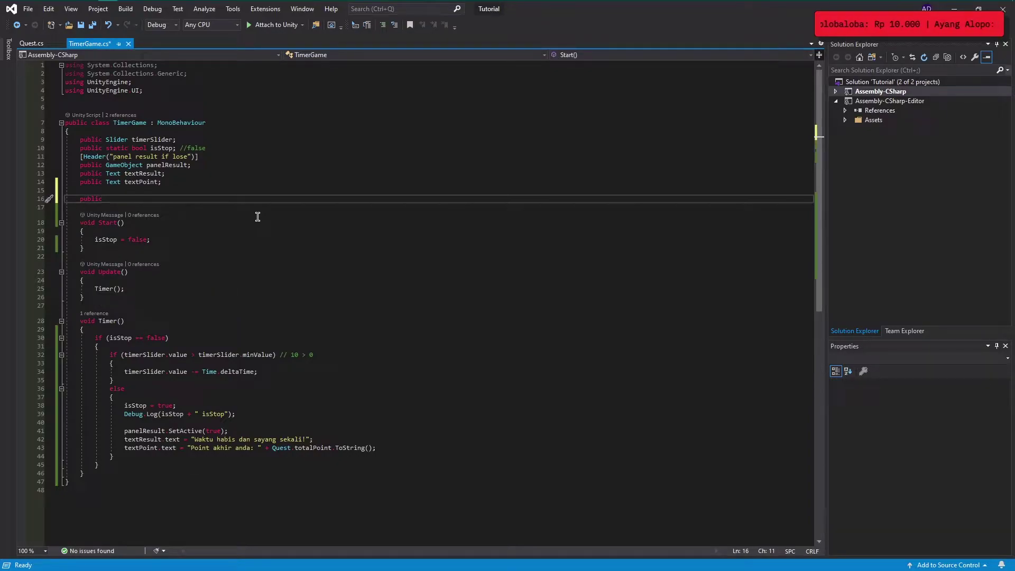
text( stat)
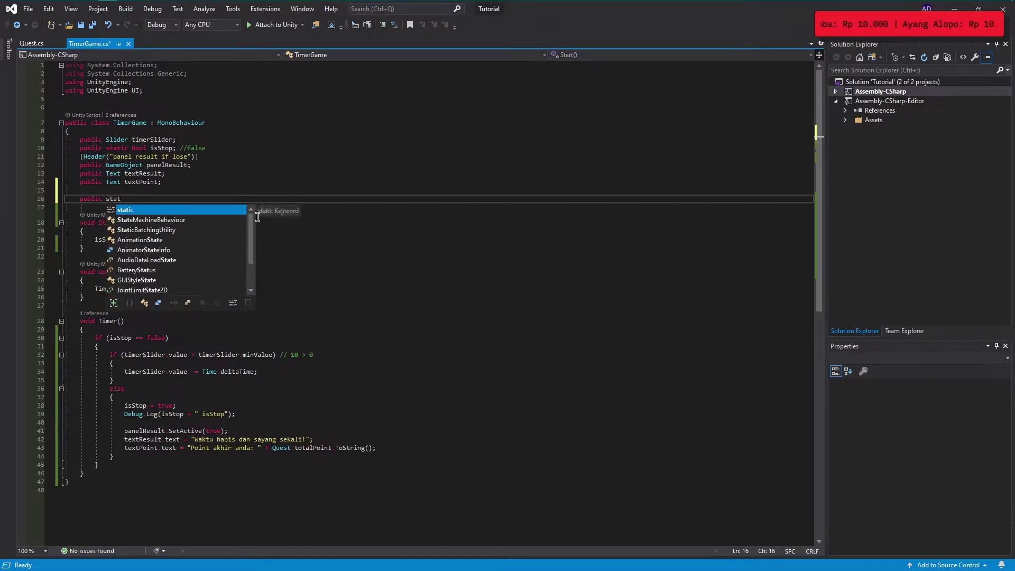
text(ic bool is)
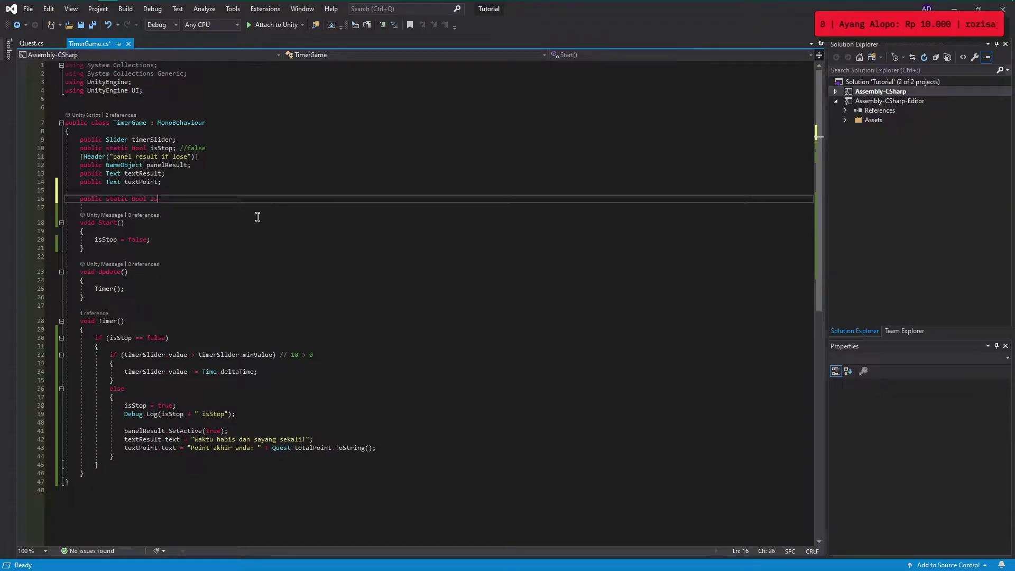
text(P)
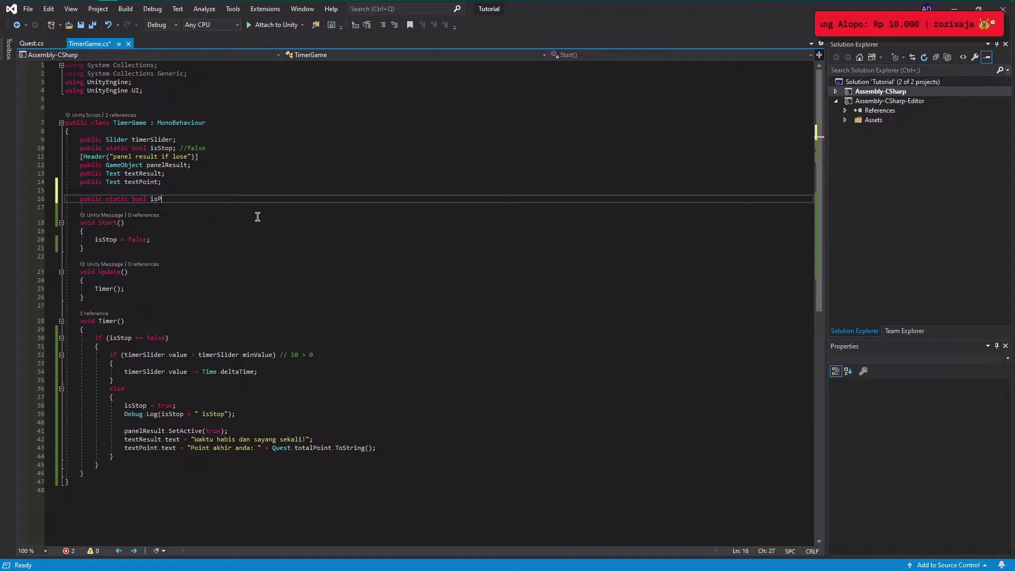
text(OowerowerIU)
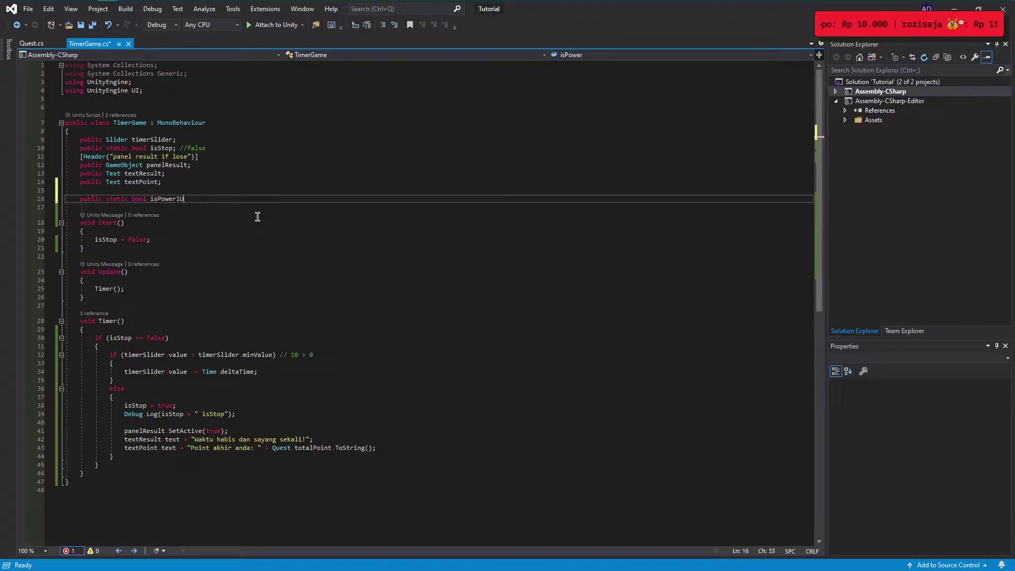
text(Tim)
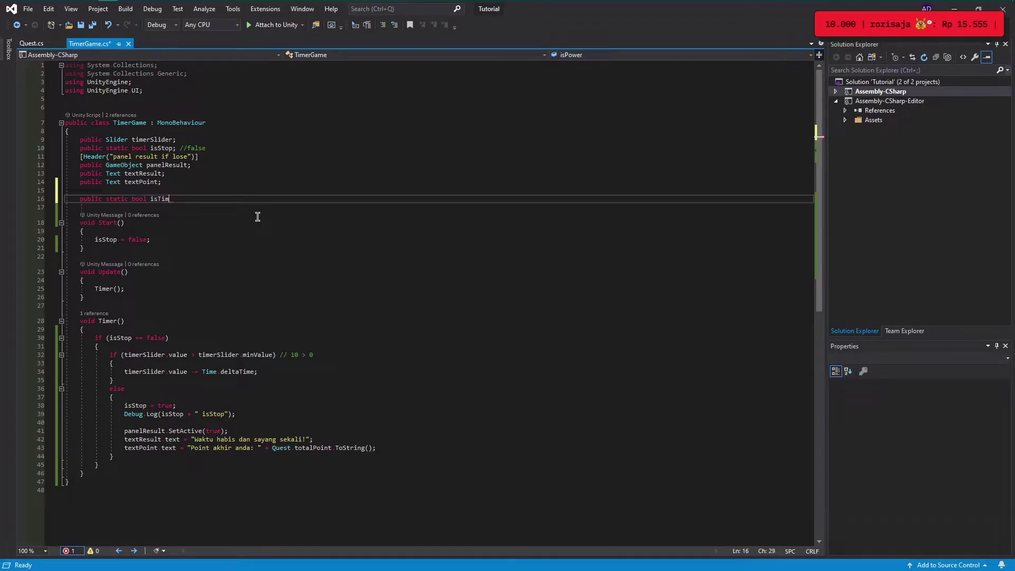
text(eStop;)
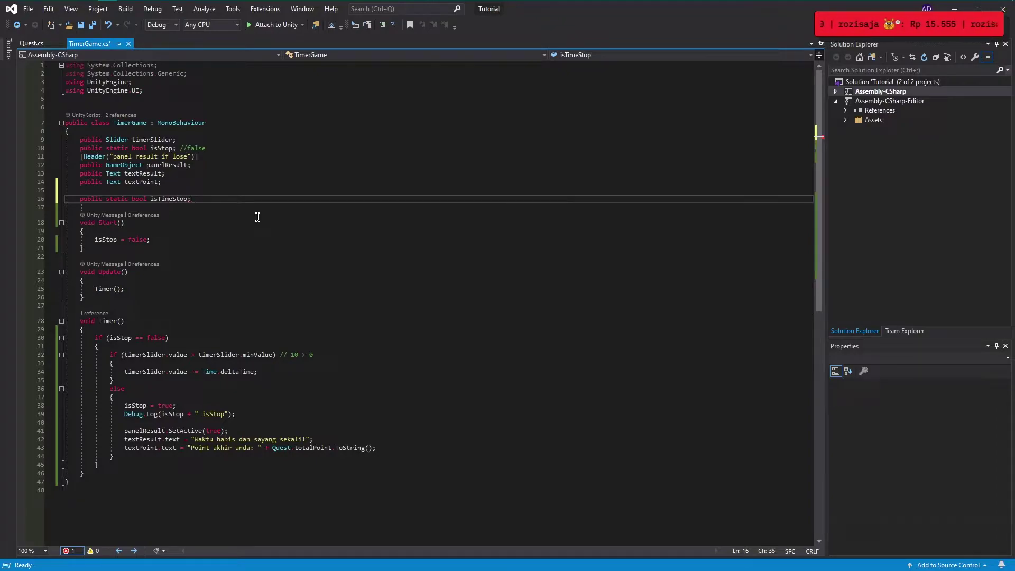
key(ctrl+s)
Below Timer(), write an empty 'public void ButtonPowerUpTimeStop()' method with braces, discarding the autocomplete stub.
click(114, 473)
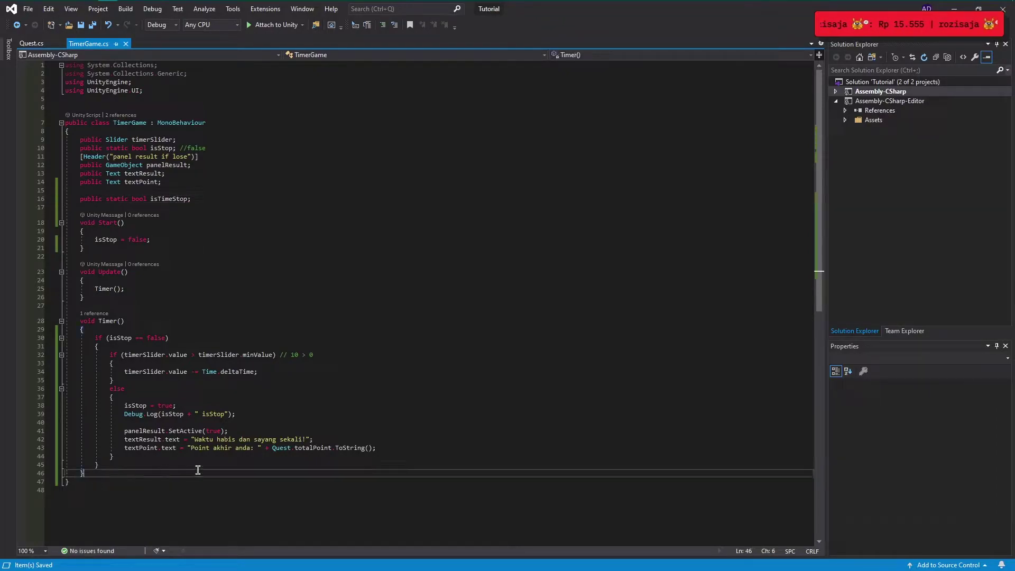
key(Return)
key(Return)
text(o)
key(Tab)
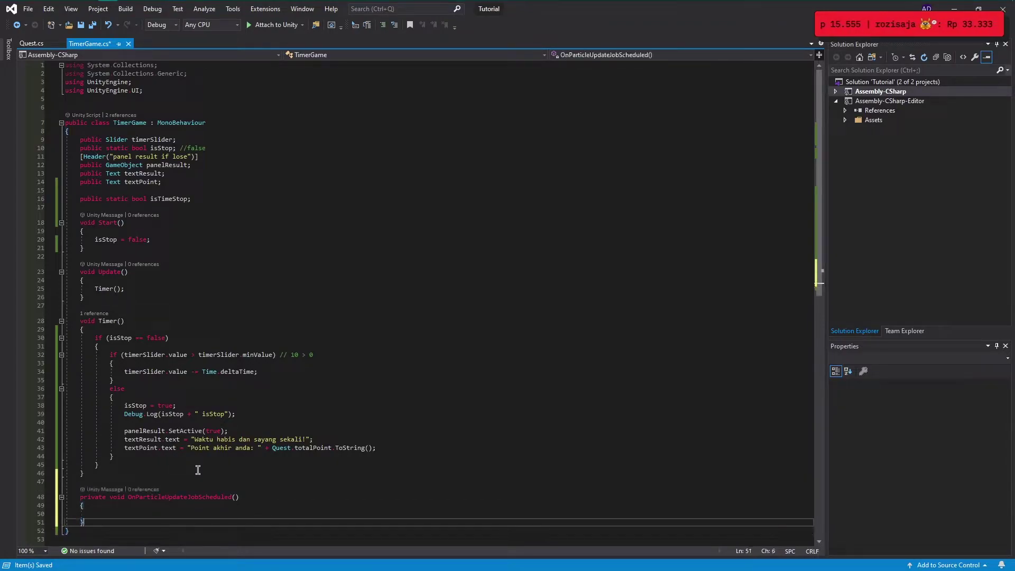
key(ctrl+z)
key(ctrl+z)
text(public )
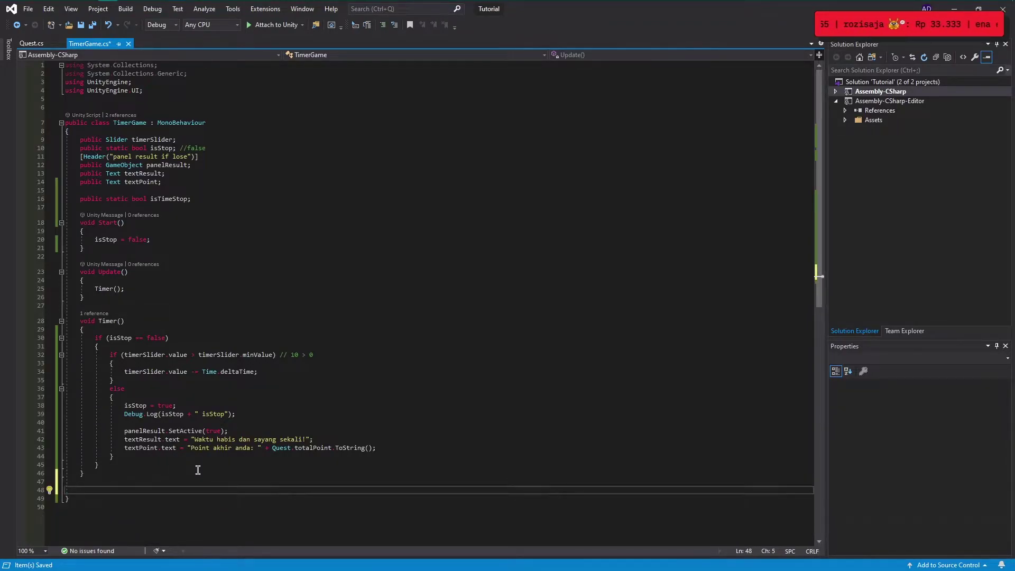
text(vvoid)
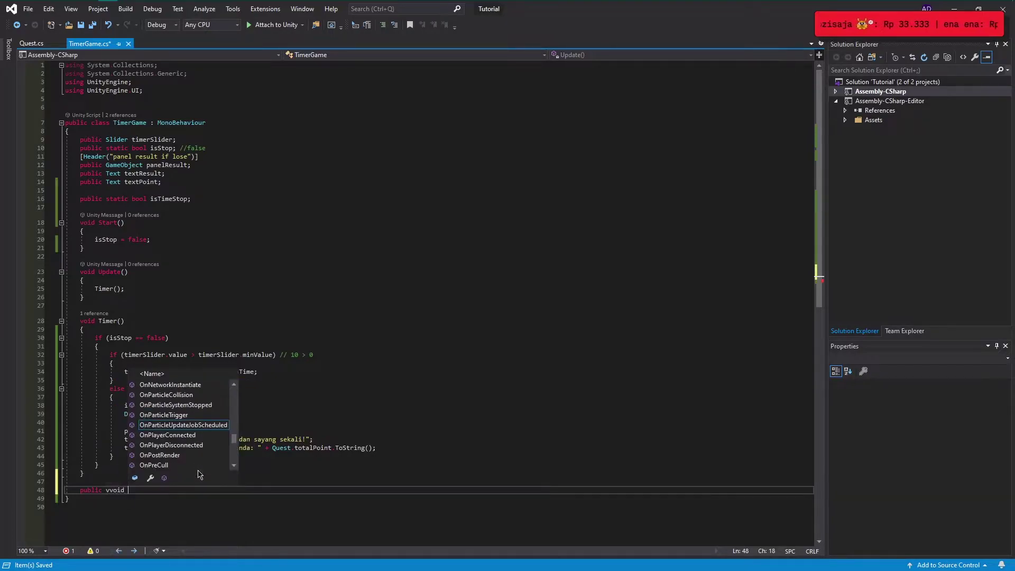
text(ooid But)
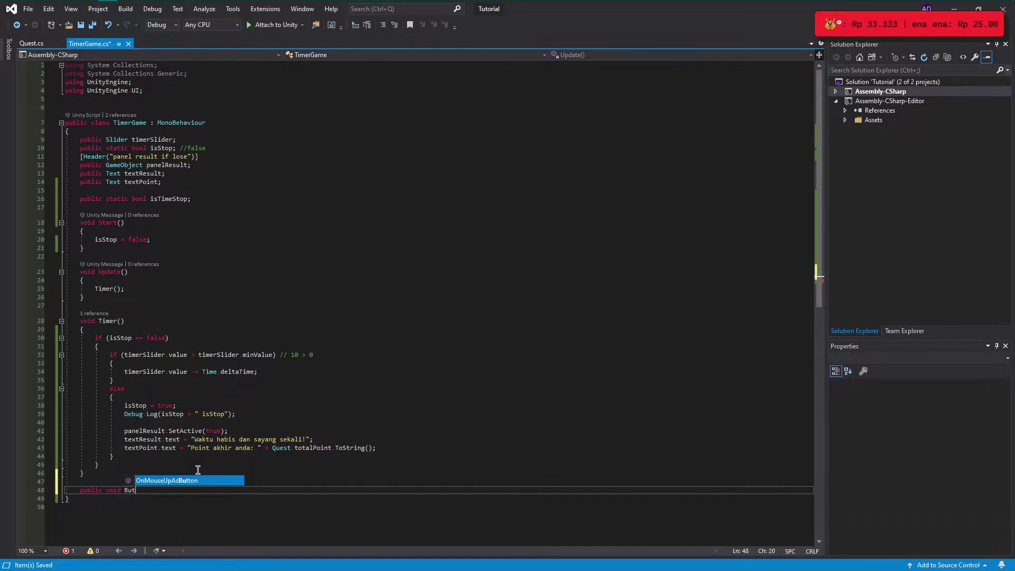
text(tonPower)
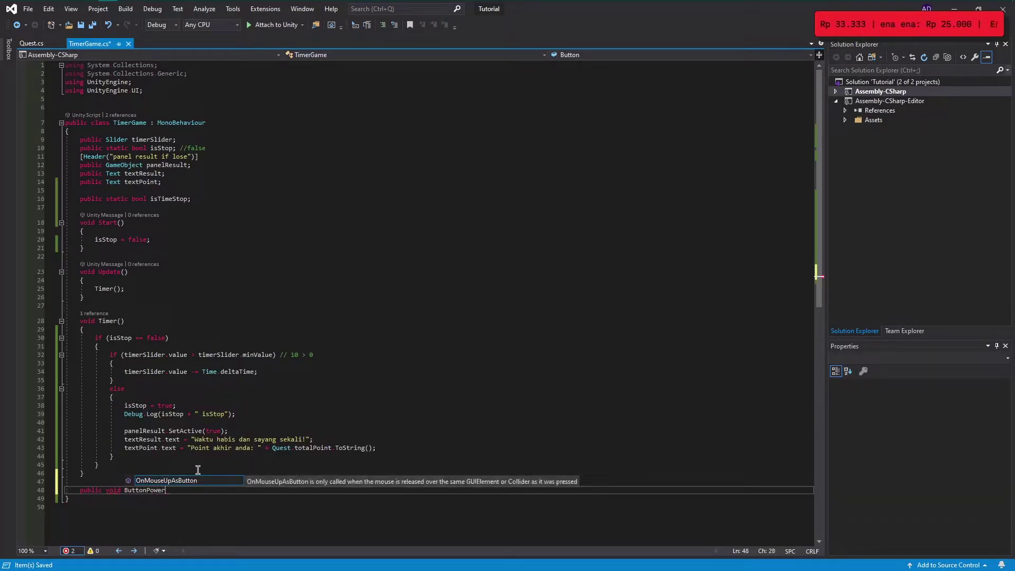
text(UpTIme)
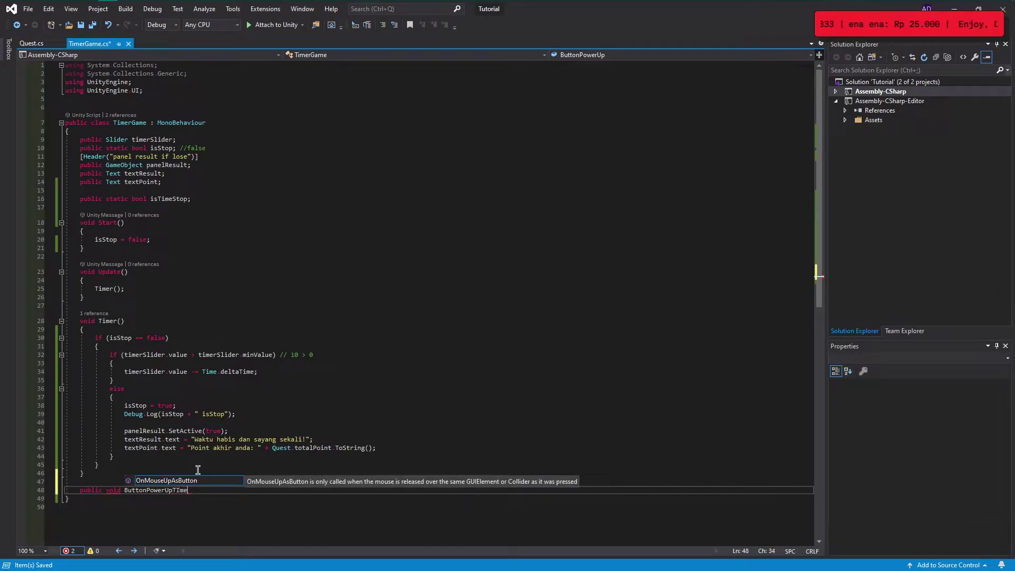
text(top)
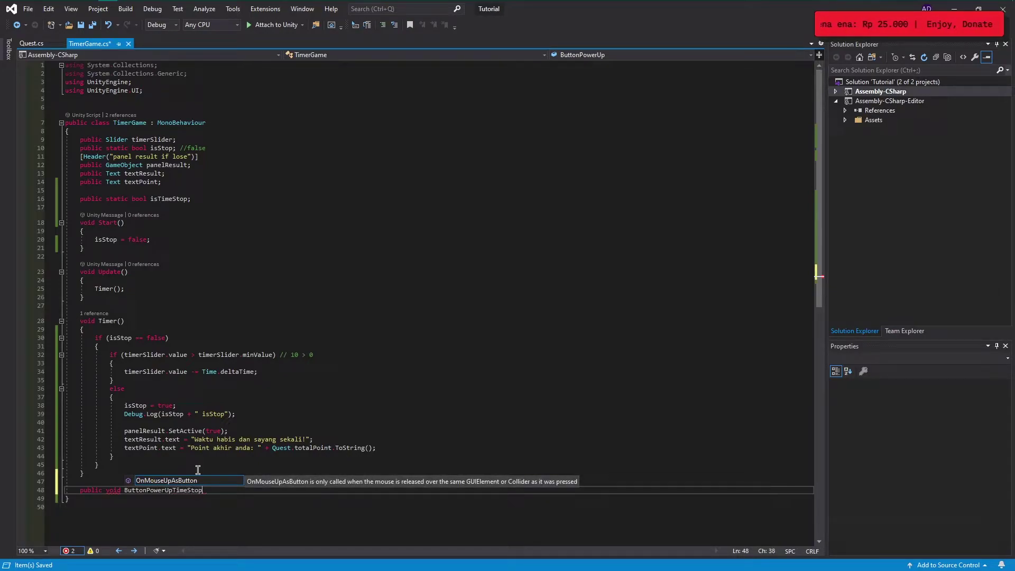
text(()
key(Return)
text({ })
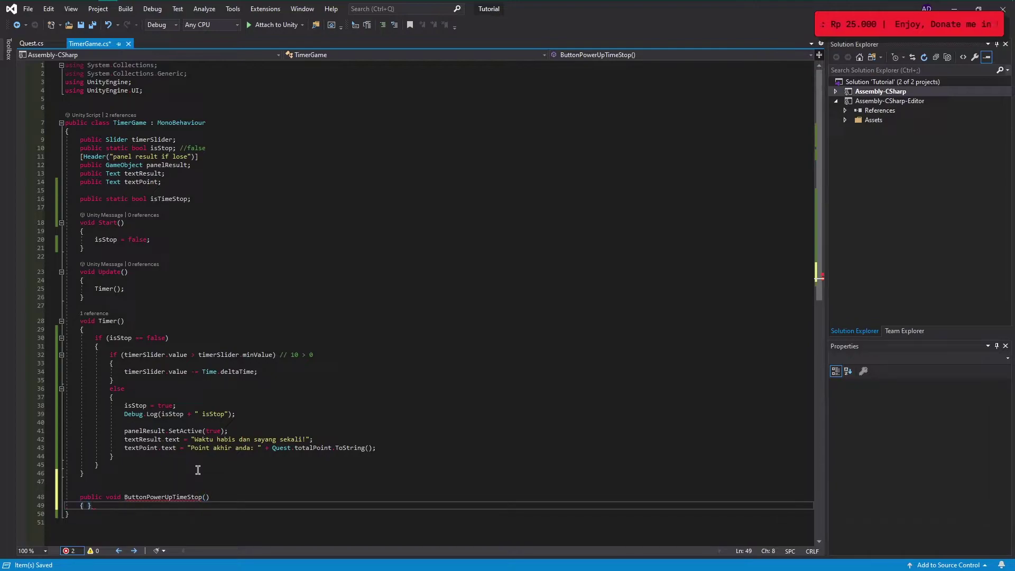
key(Return)
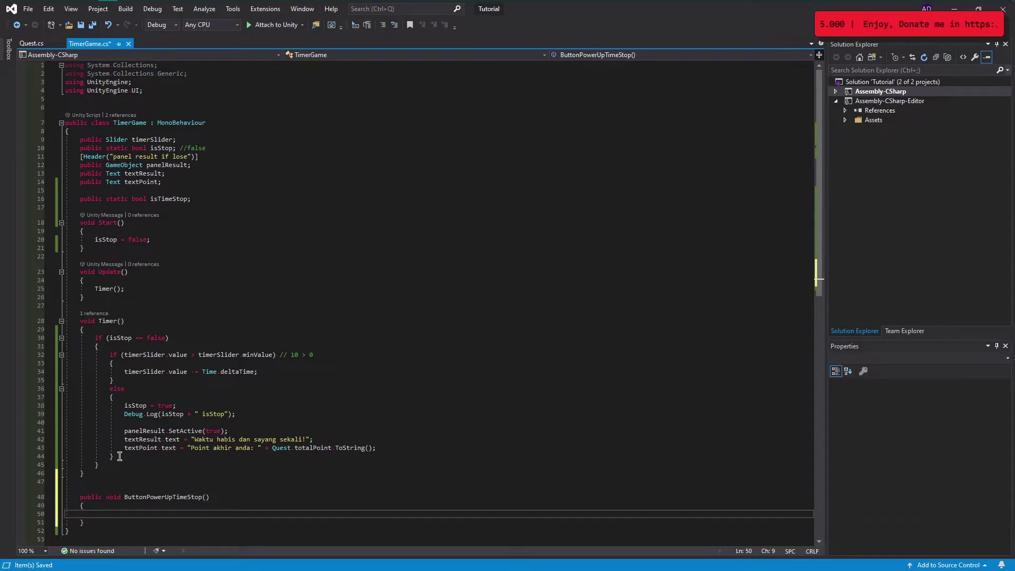
scroll(119, 455, down, 2)
scroll(133, 432, down, 1)
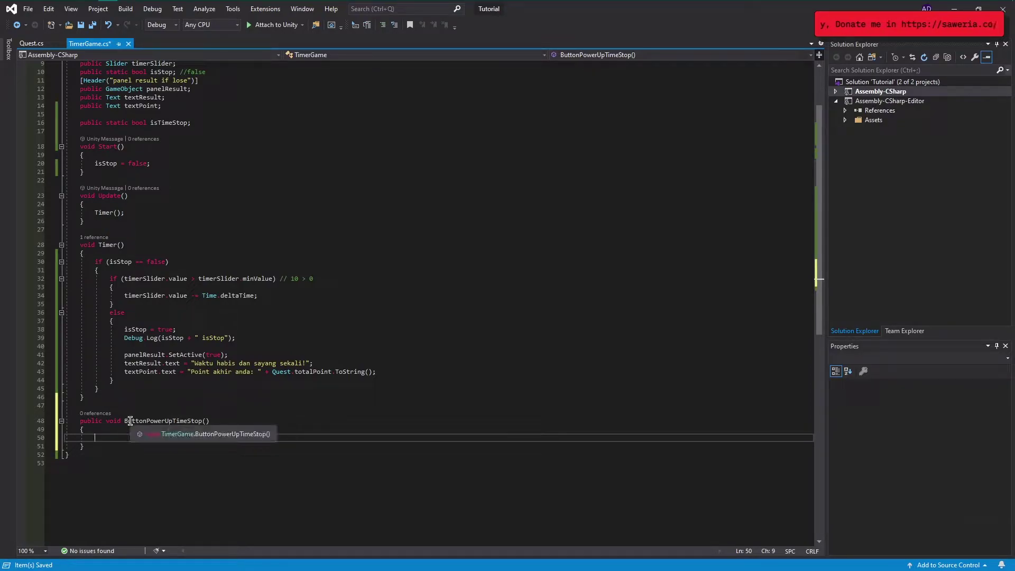
click(242, 126)
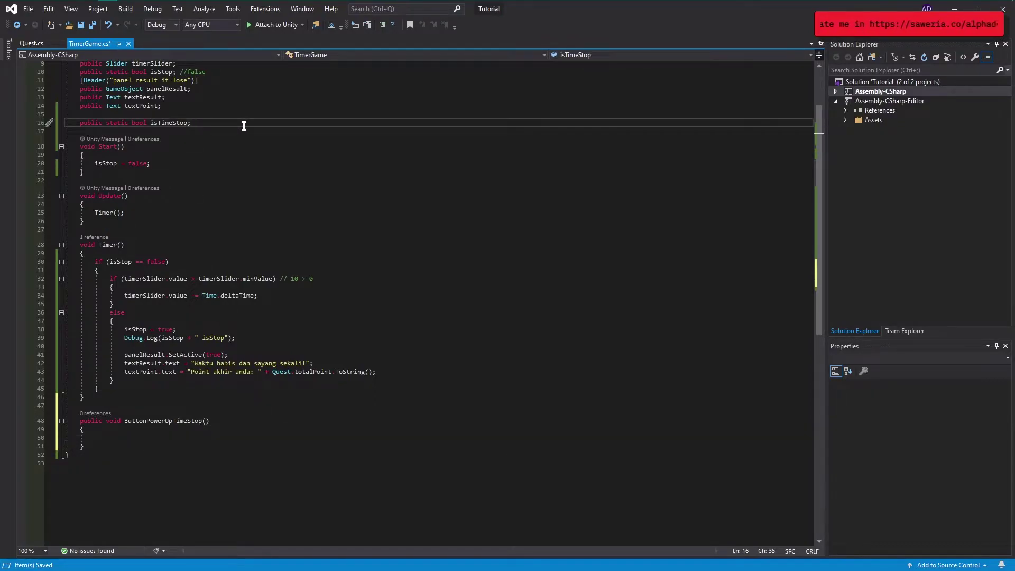
Add a '//power up' comment line above the isTimeStop field and save.
text( //)
key(ctrl+Return)
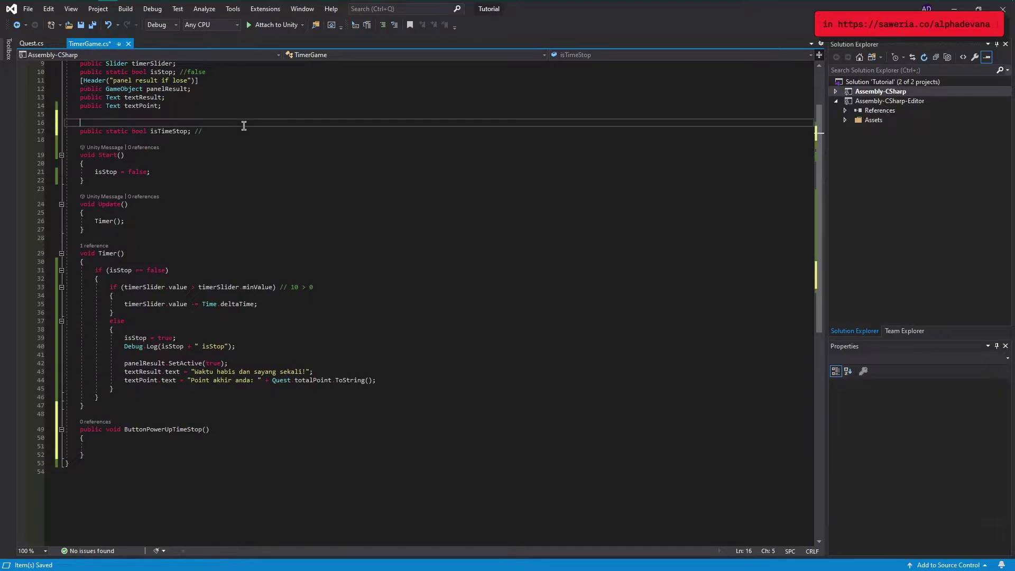
text(power up)
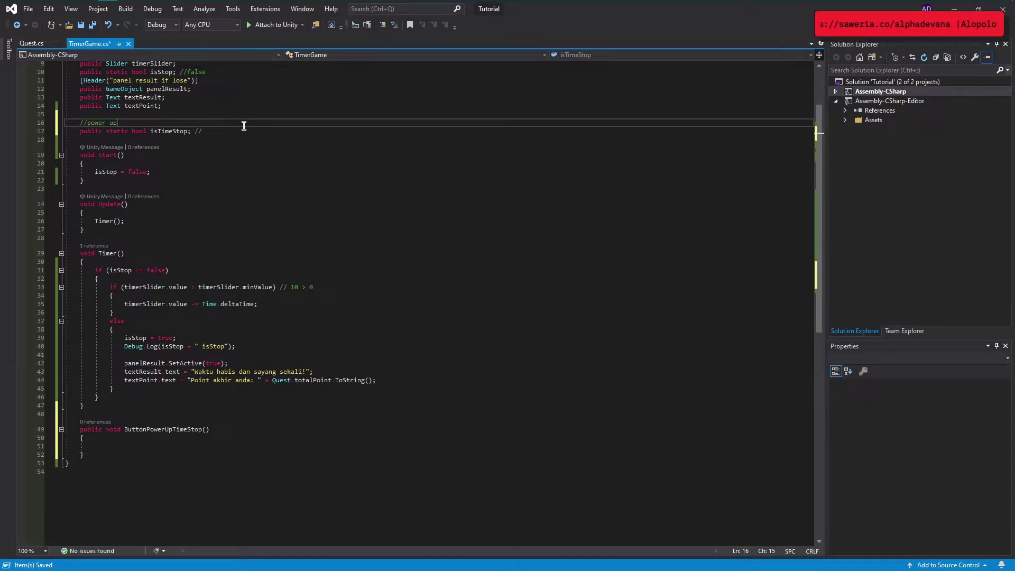
key(ctrl+s)
Comment isTimeStop with '//false - true', save, and write isTimeStop = true in ButtonPowerUpTimeStop().
click(216, 129)
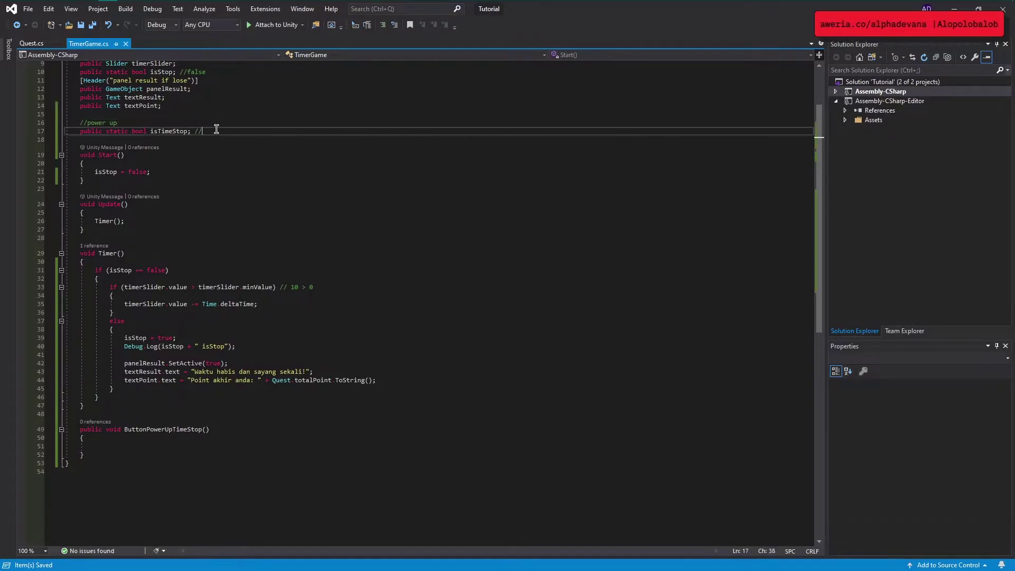
text(false - true)
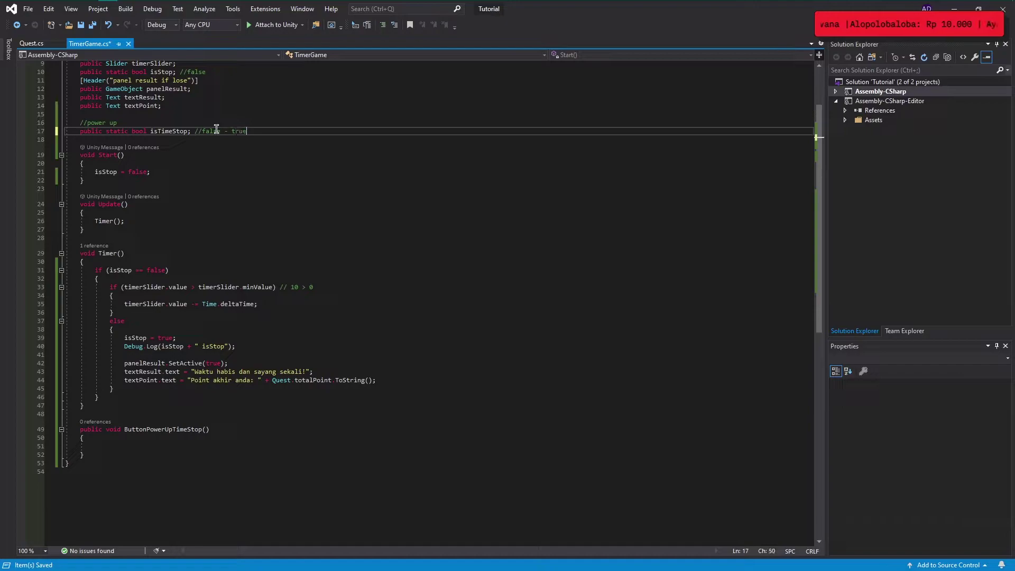
key(ctrl+s)
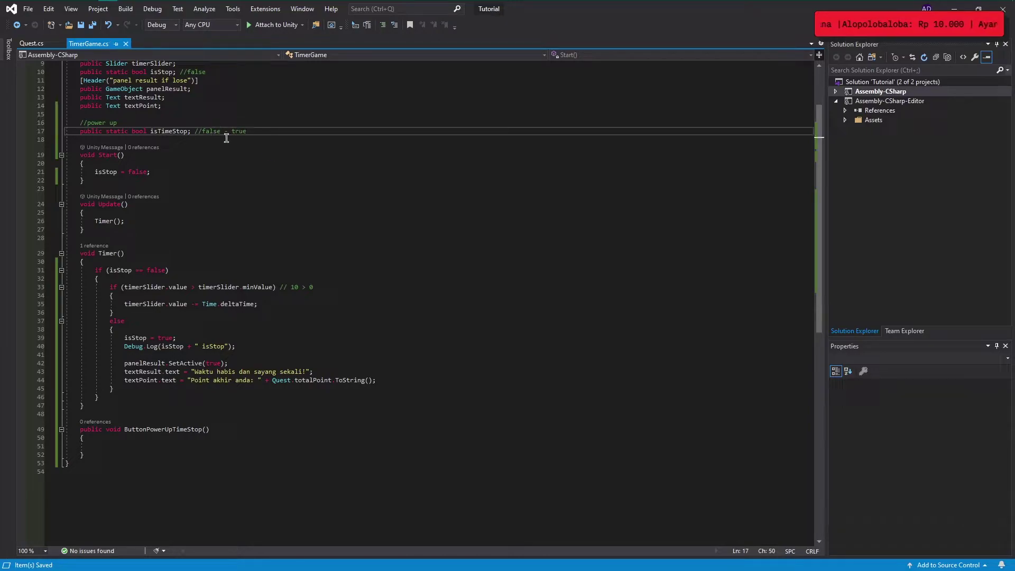
click(112, 445)
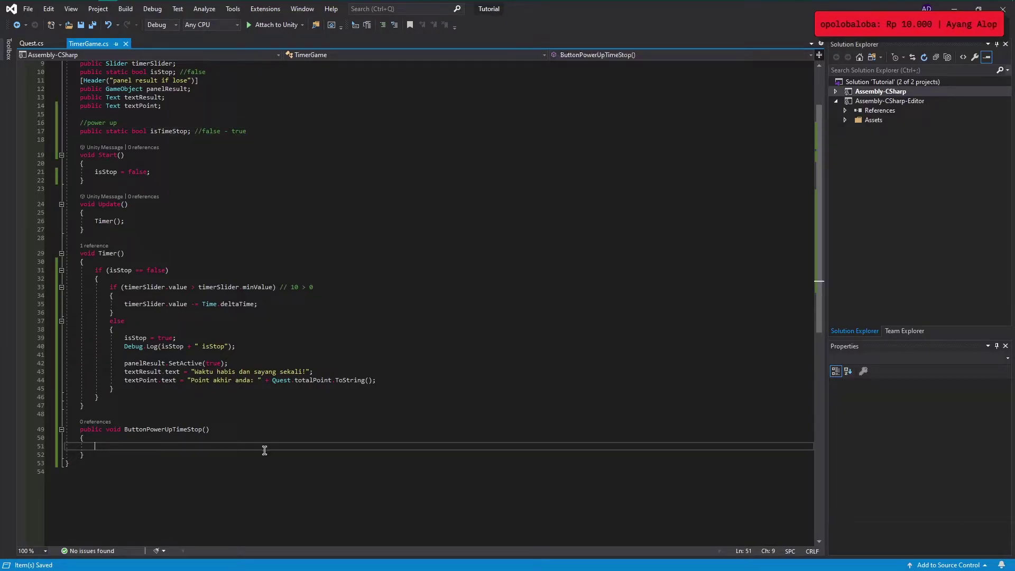
text(isTimeStop)
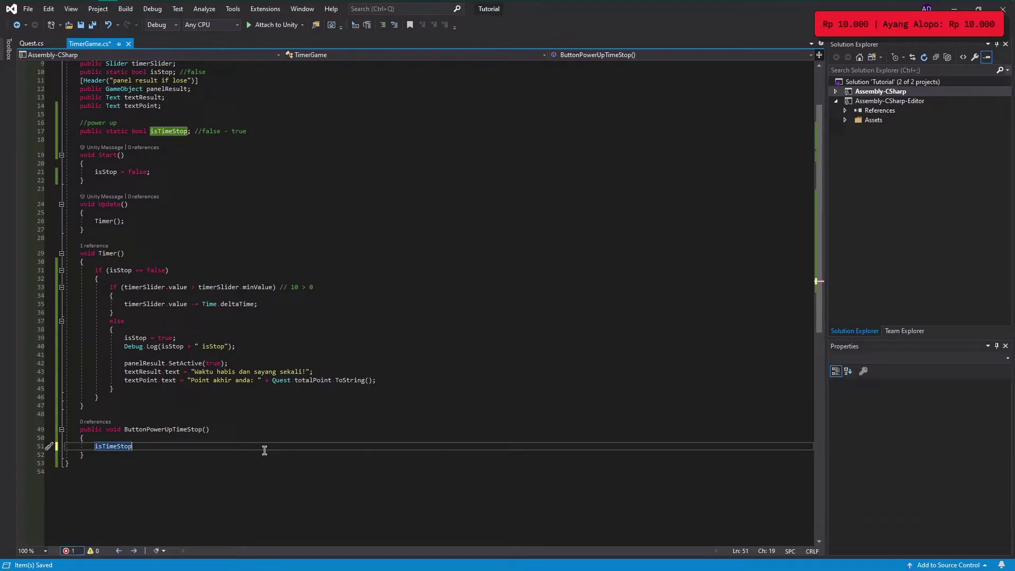
text( = t)
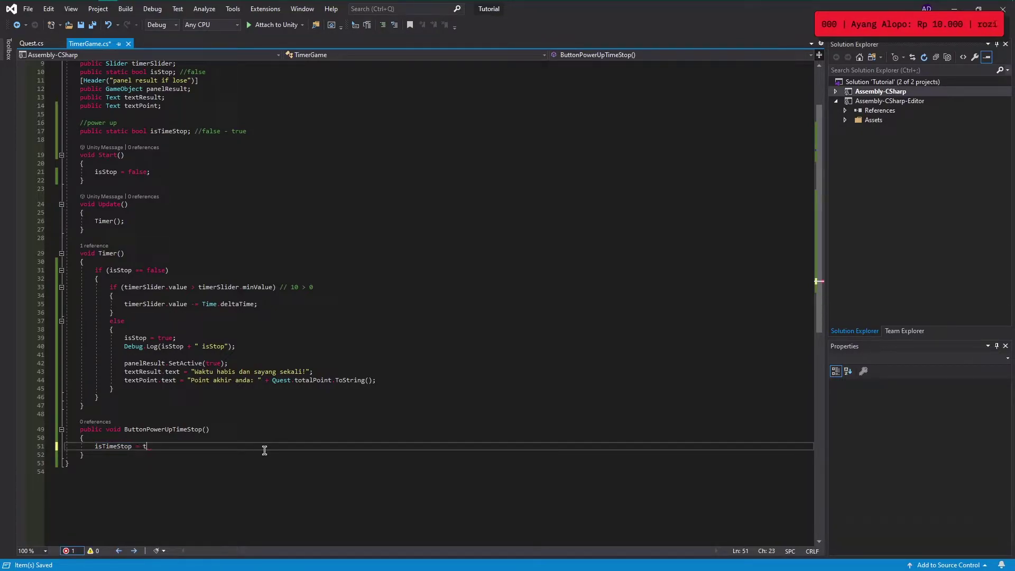
text(rue;)
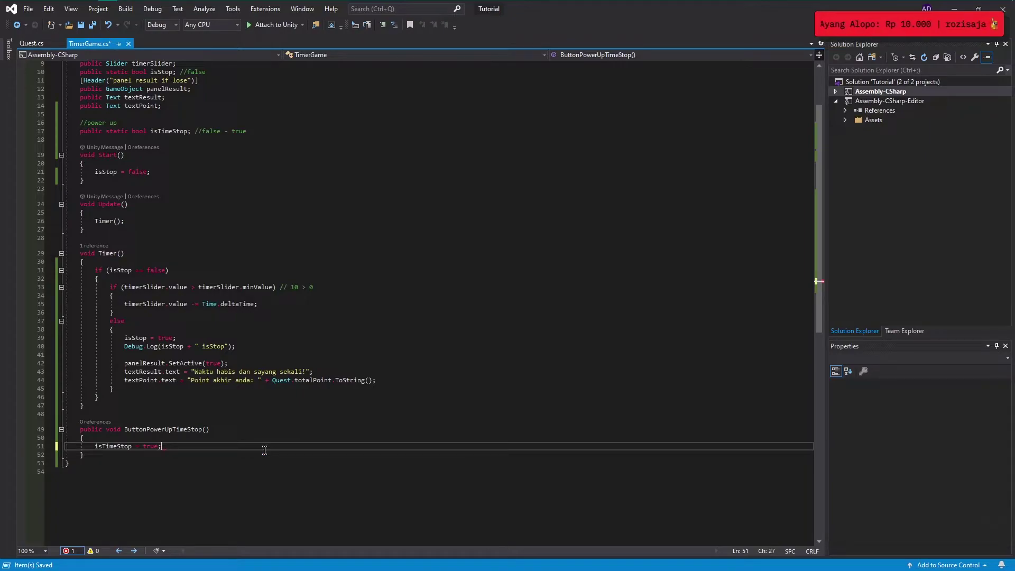
Insert an 'if (isTimeStop == false)' block at the top of Timer().
click(179, 263)
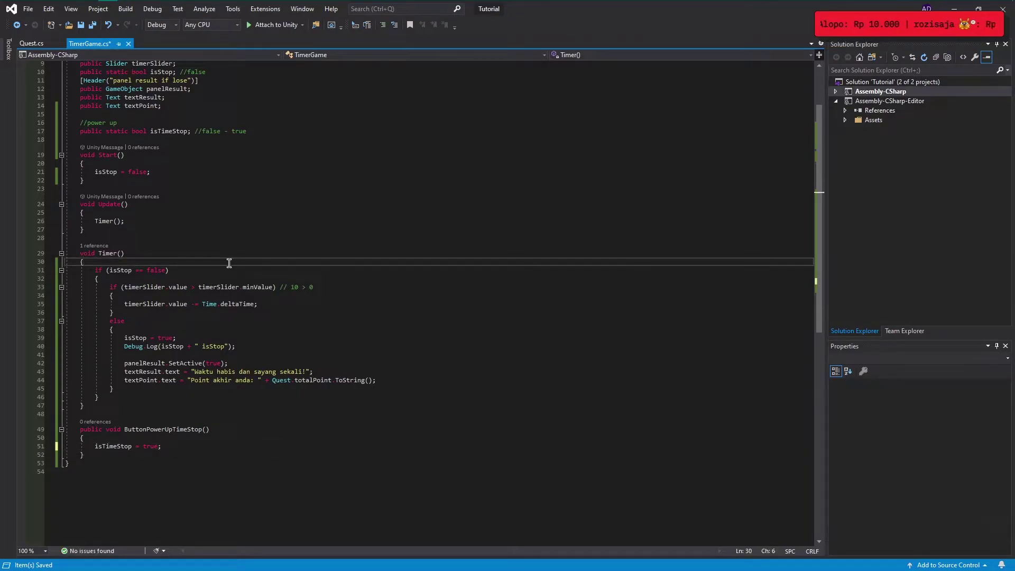
key(Return)
key(Return)
key(Down)
key(Down)
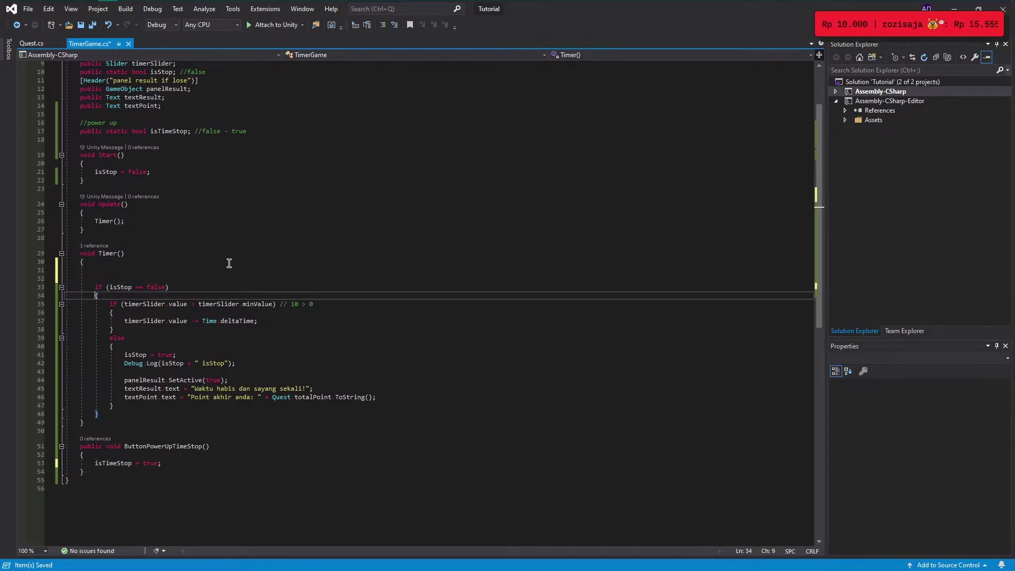
key(Up)
key(Up)
key(Up)
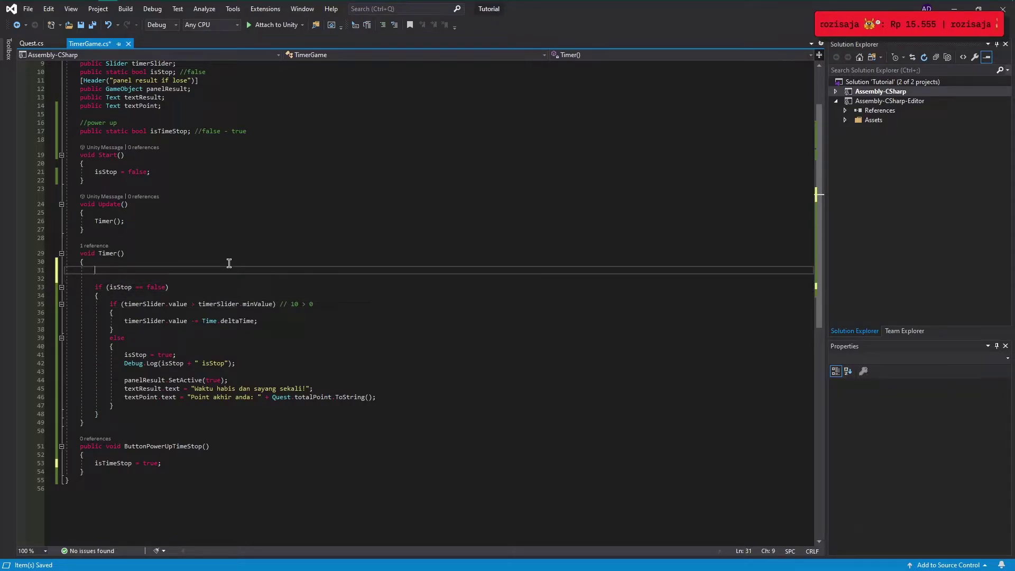
text(if)
key(Tab)
key(Tab)
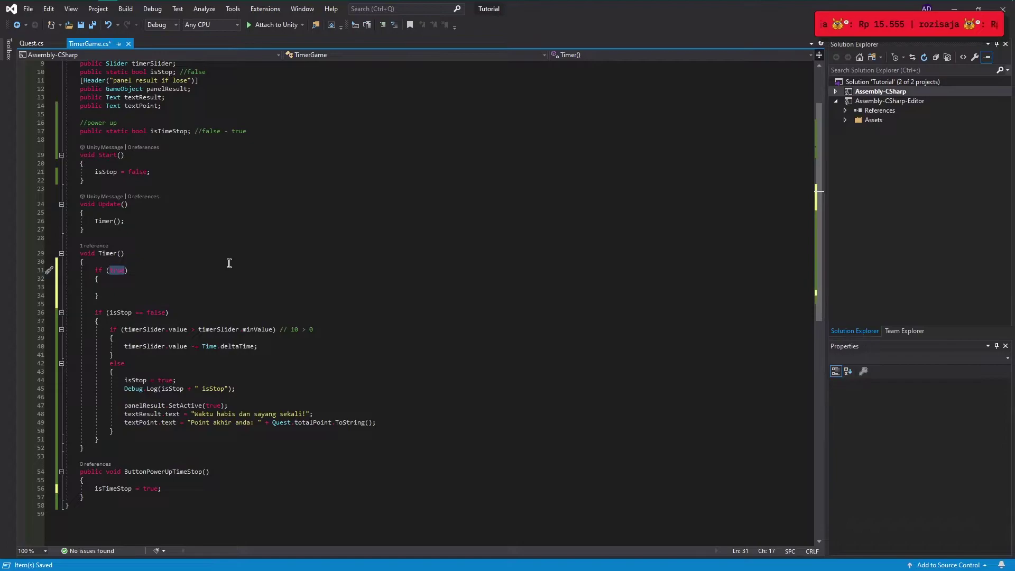
text(isTime)
key(Tab)
text(==)
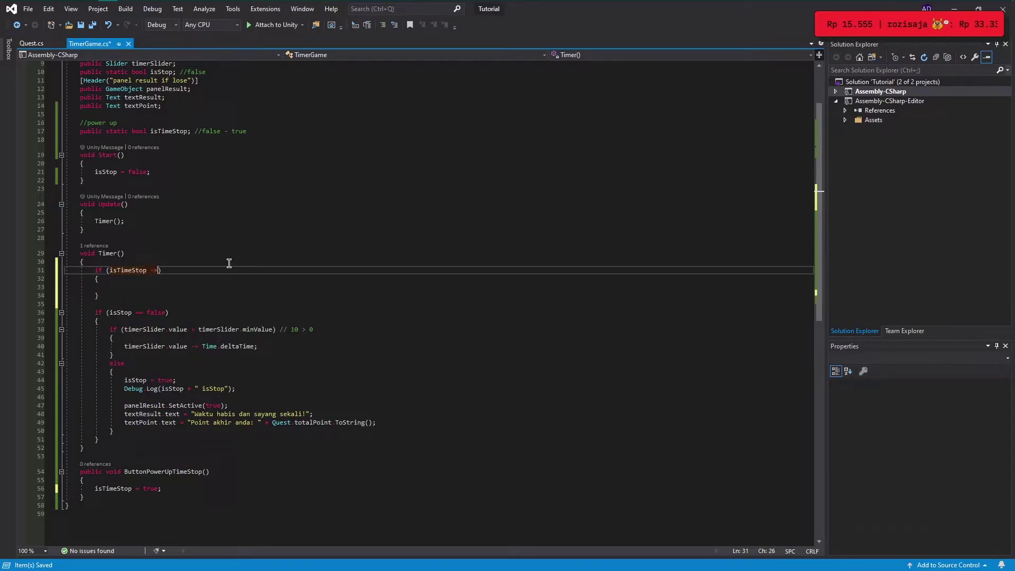
text( false)
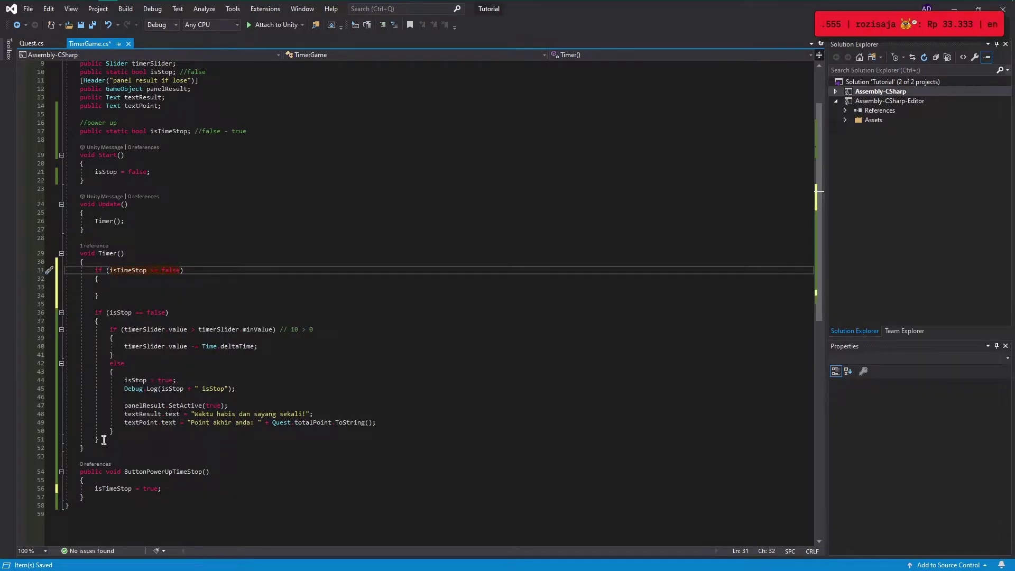
Move the existing if (isStop == false) countdown block inside the isTimeStop check.
drag(101, 440, 82, 312)
key(ctrl+c)
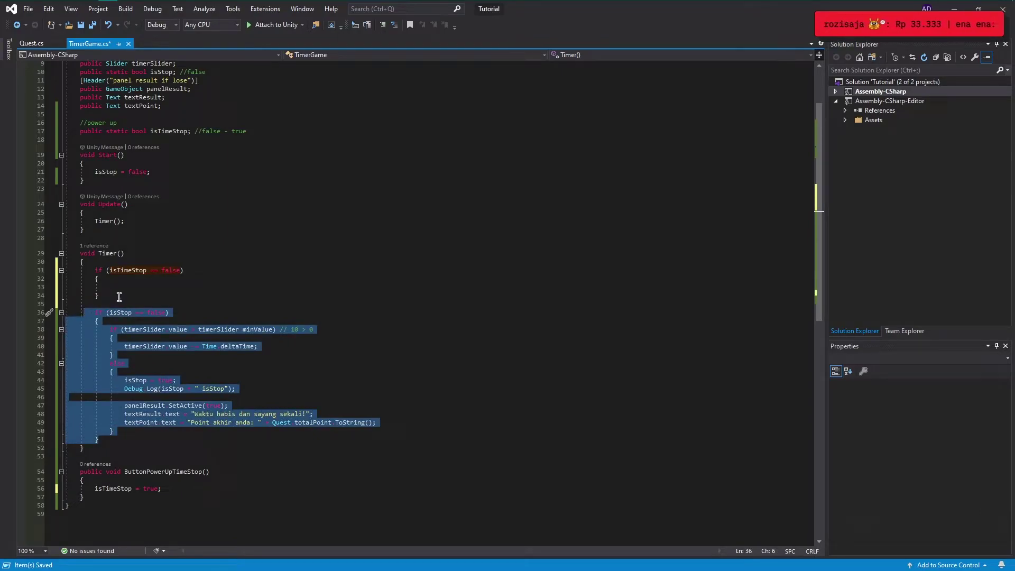
key(Delete)
click(116, 286)
key(ctrl+v)
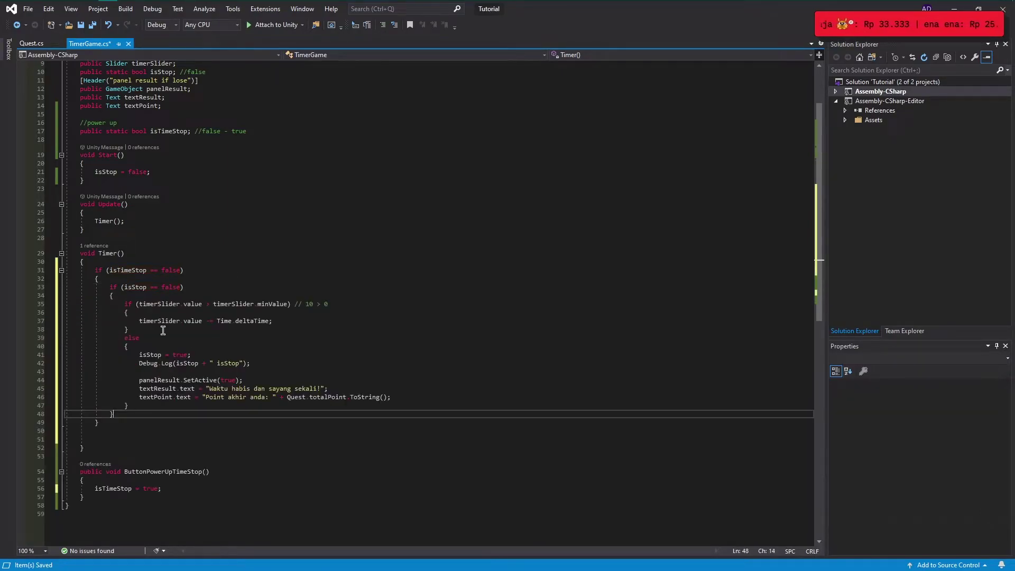
key(ctrl+z)
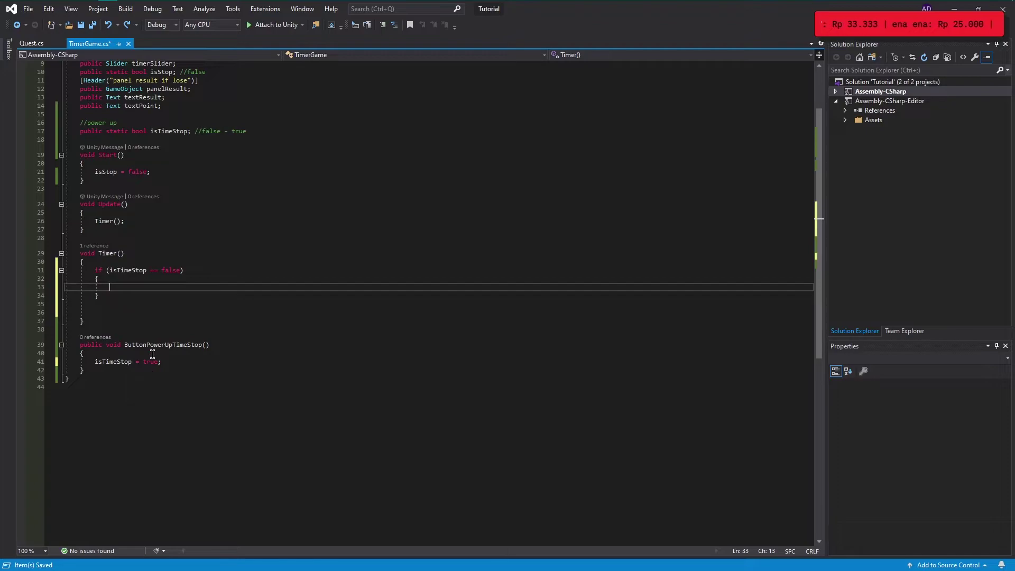
key(ctrl+z)
click(112, 432)
drag(112, 438, 92, 312)
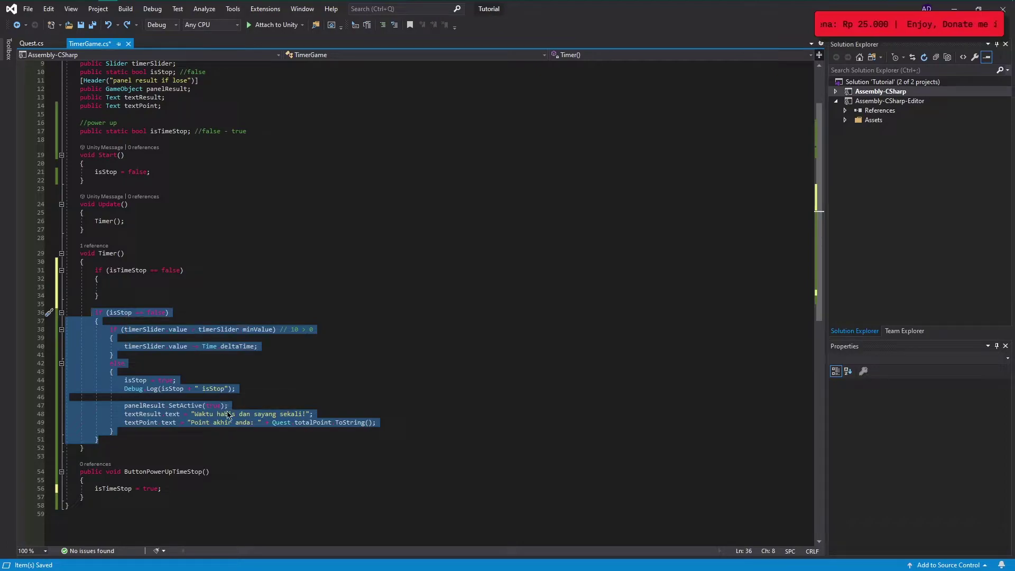
click(400, 422)
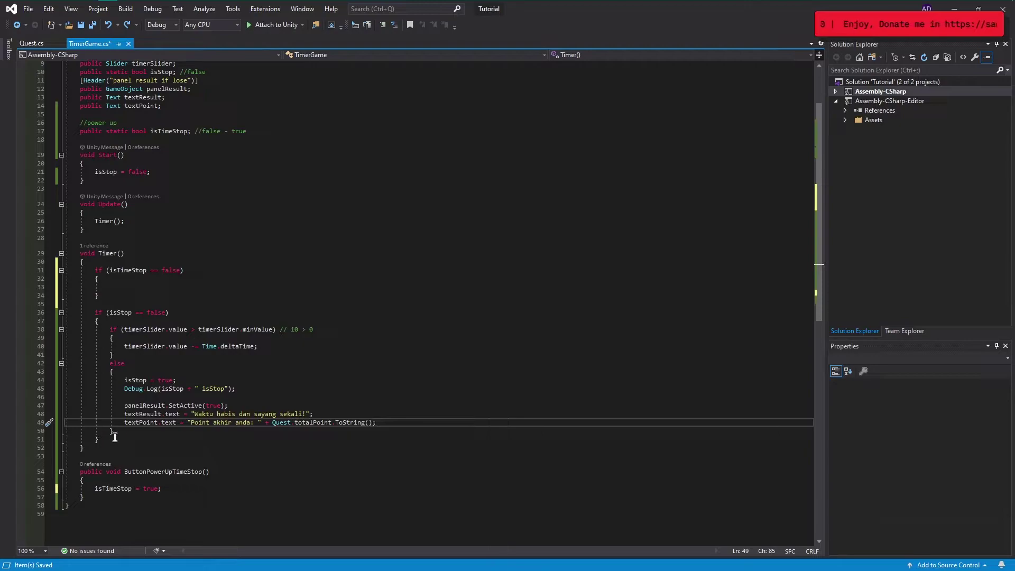
drag(105, 439, 91, 312)
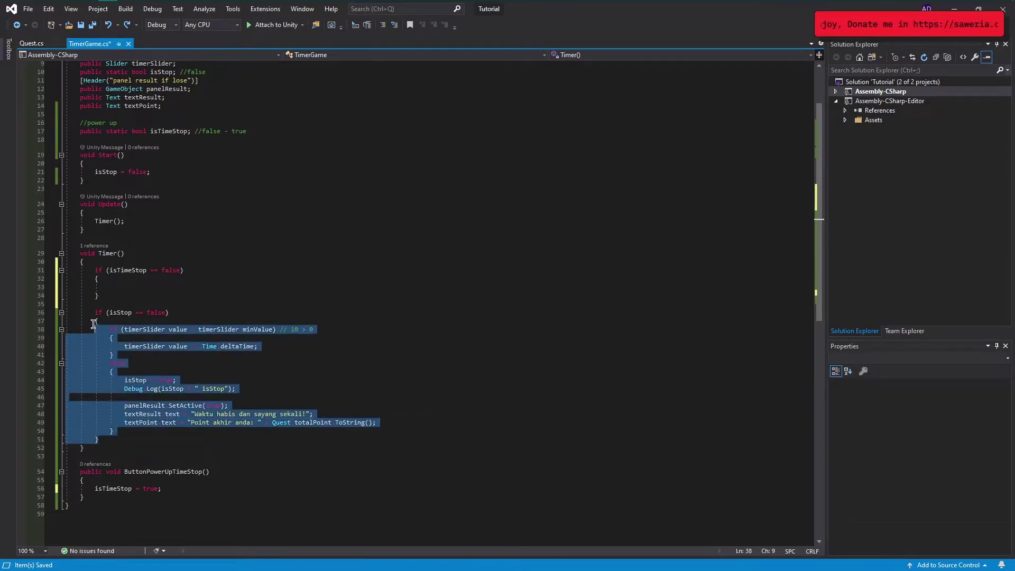
key(Delete)
click(143, 287)
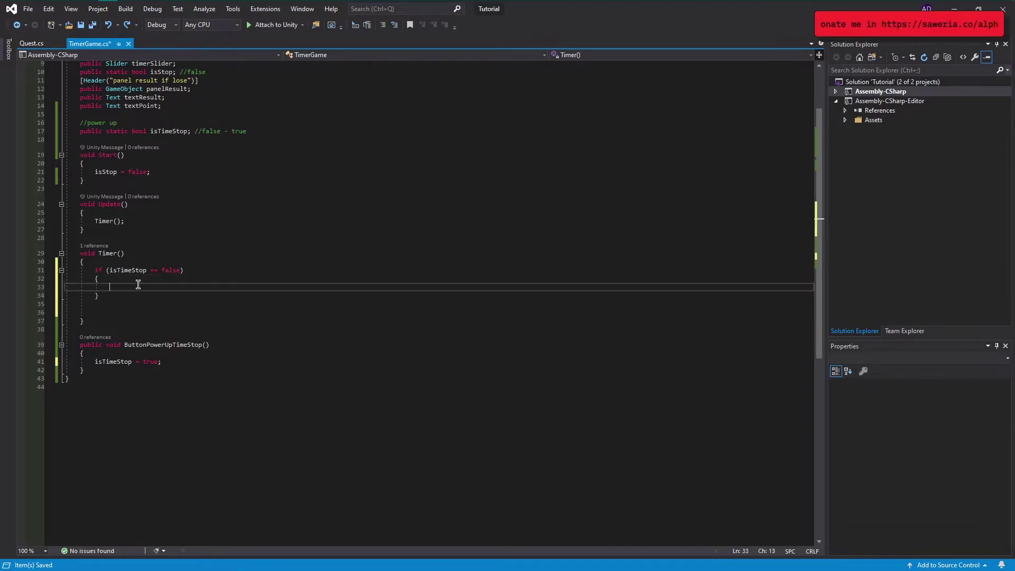
key(ctrl+v)
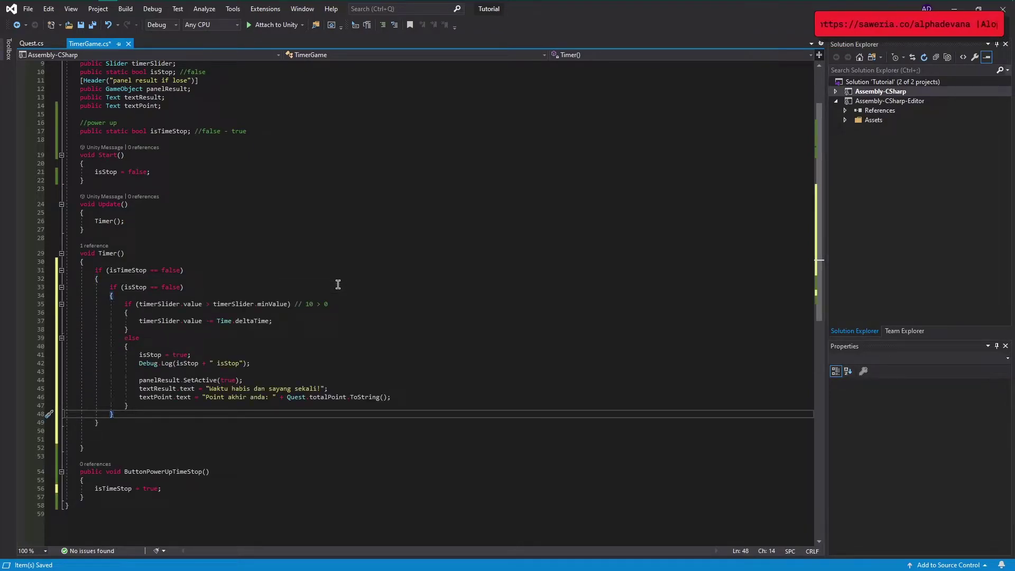
Add an 'else // true' branch after the isTimeStop check and begin a Debug.Log call inside.
key(Down)
key(Return)
text(else)
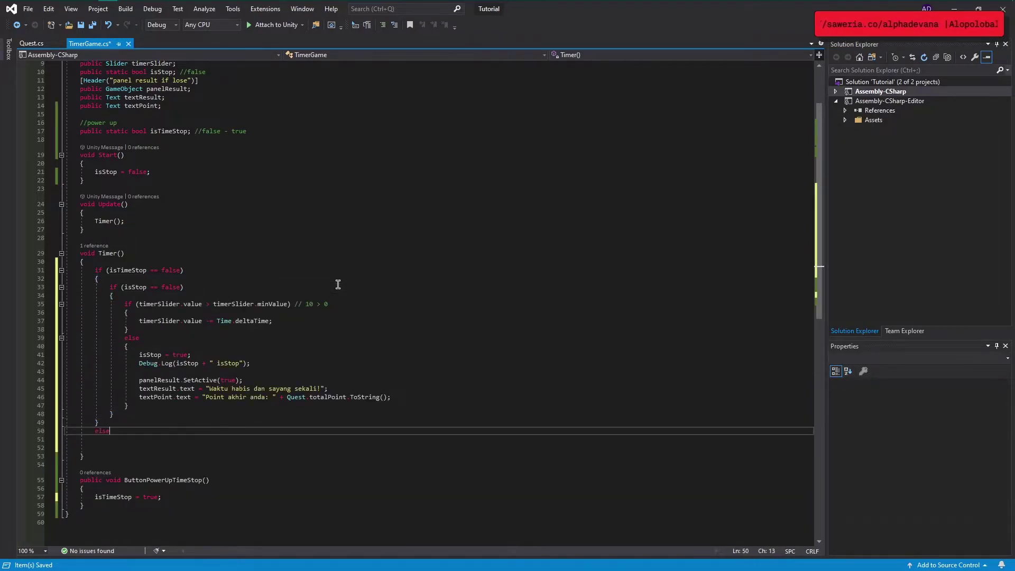
key(Return)
text({)
key(Return)
key(Up)
key(Up)
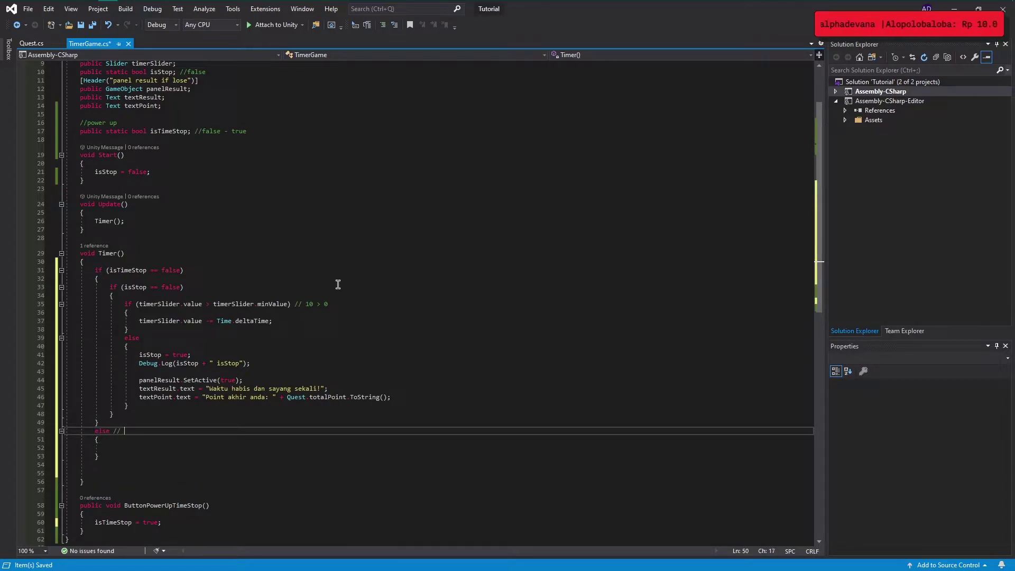
text(true)
key(Down)
key(Down)
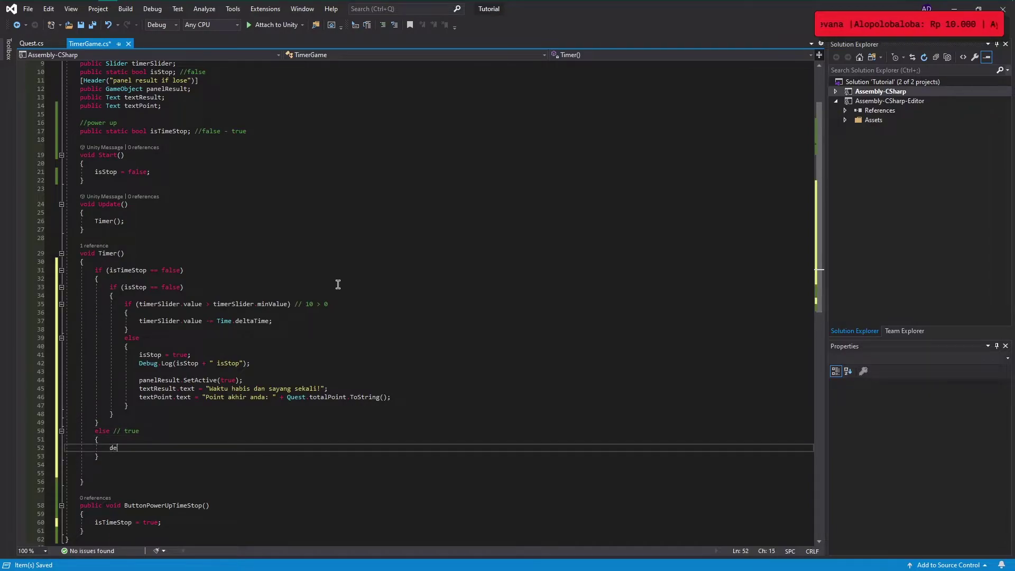
text(b)
key(Tab)
key(Tab)
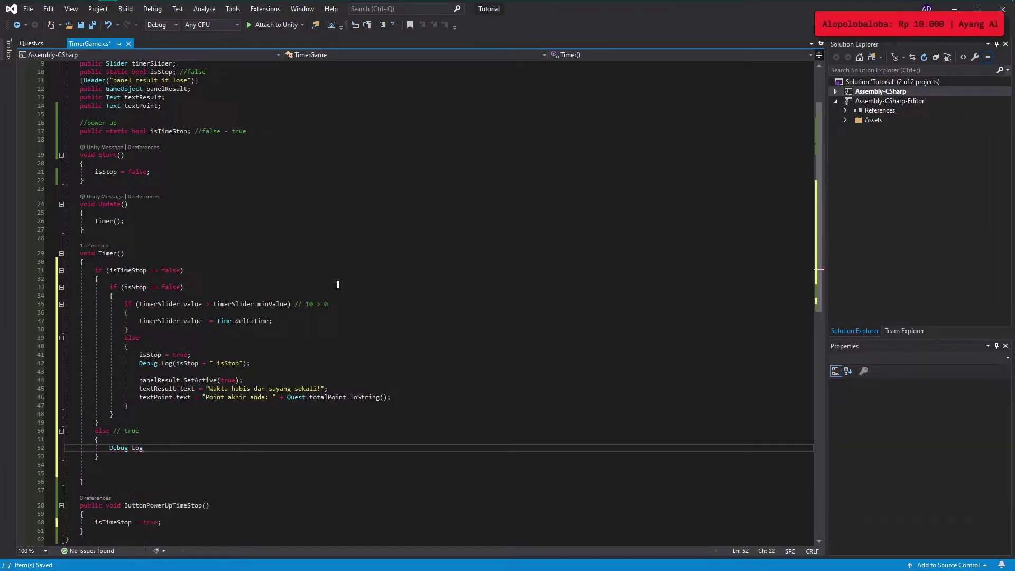
text(("time stop aktif");)
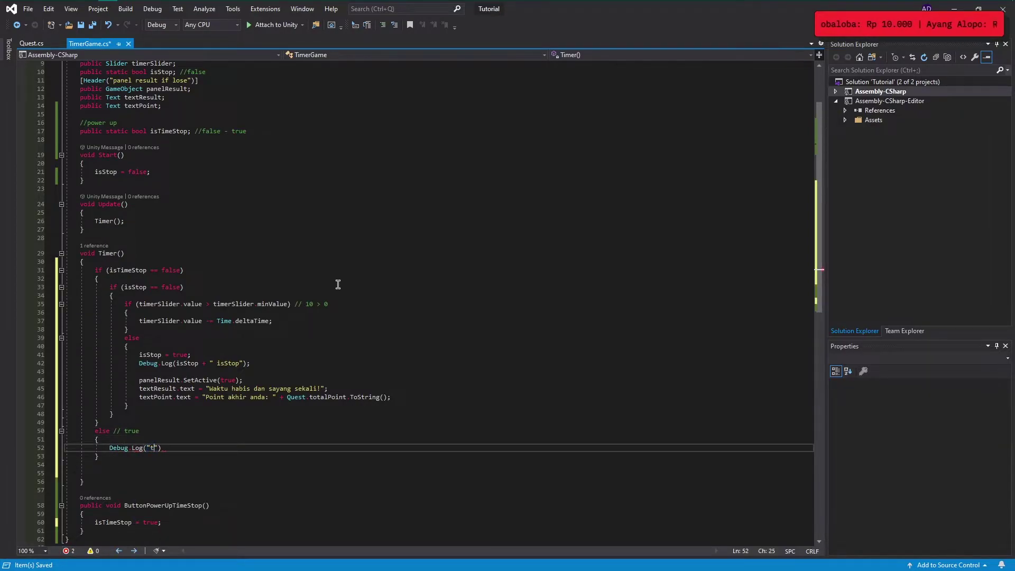
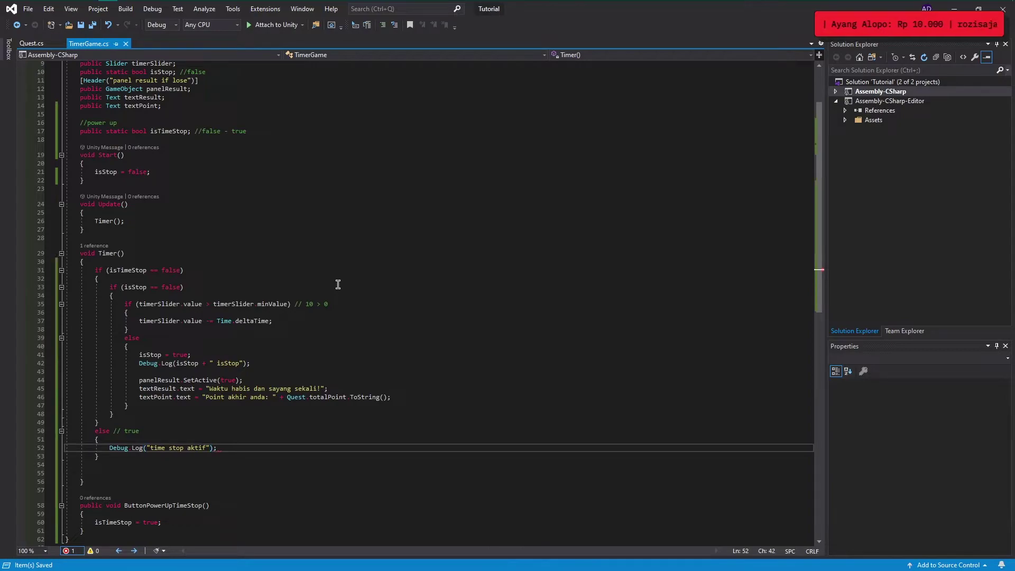
Add a '// timer' comment to the isStop check in TimerGame.cs, then switch to Quest.cs.
scroll(204, 366, down, 2)
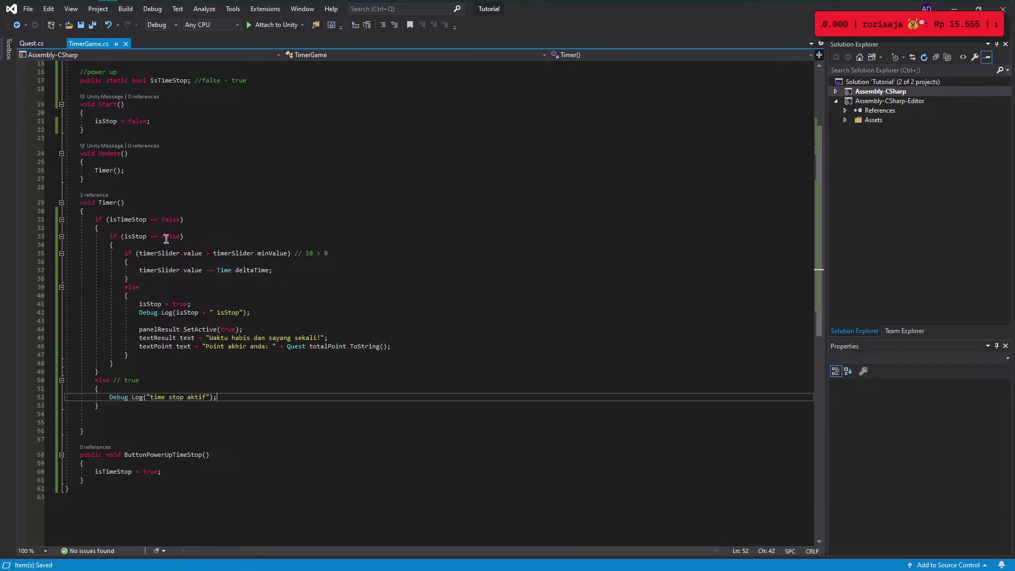
click(199, 236)
text(// timer)
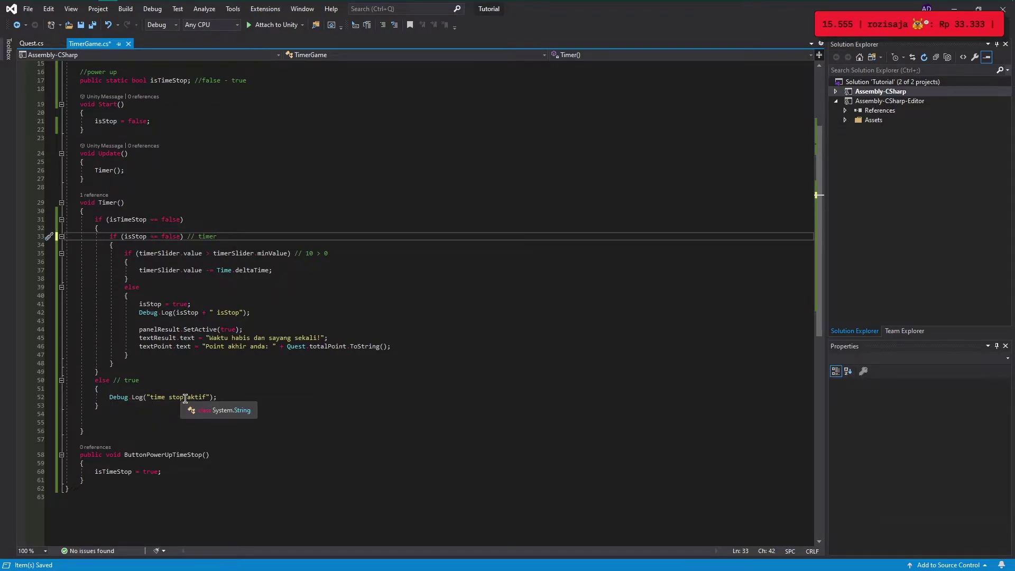
scroll(185, 397, up, 1)
key(ctrl+Tab)
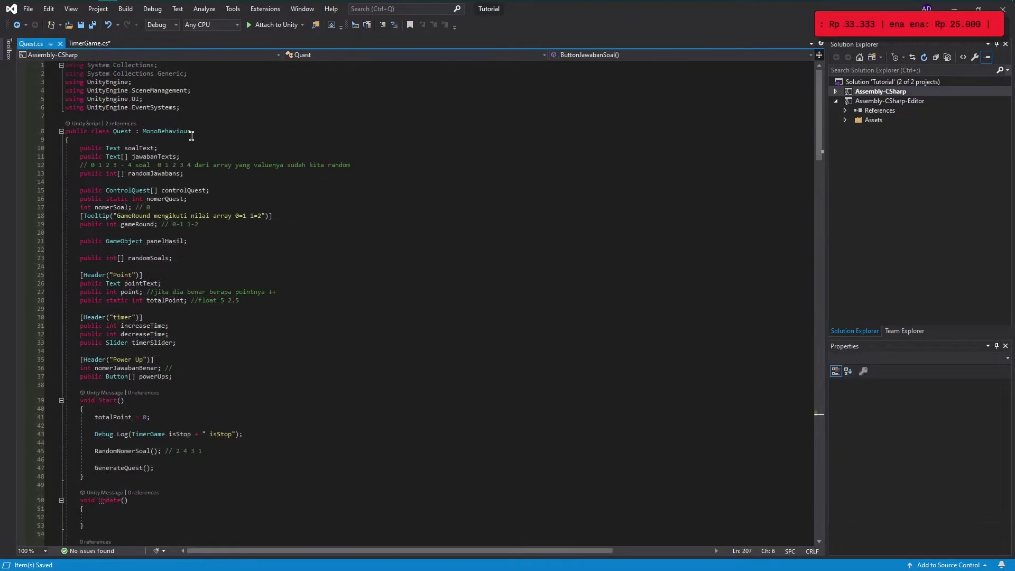
scroll(260, 317, down, 1)
scroll(260, 347, down, 10)
scroll(268, 365, down, 8)
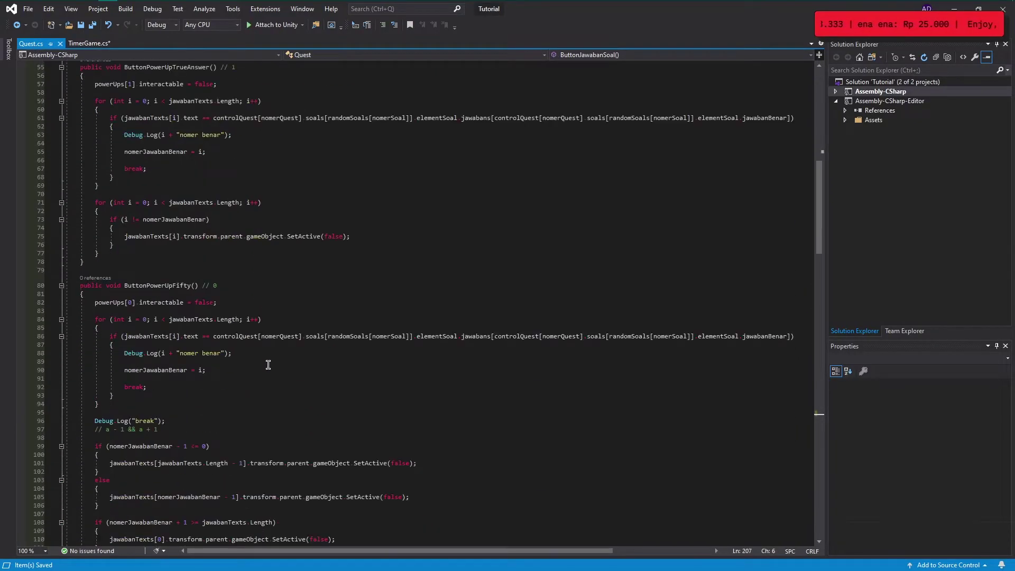
scroll(267, 368, down, 5)
scroll(261, 373, down, 4)
scroll(257, 378, down, 6)
scroll(249, 385, down, 5)
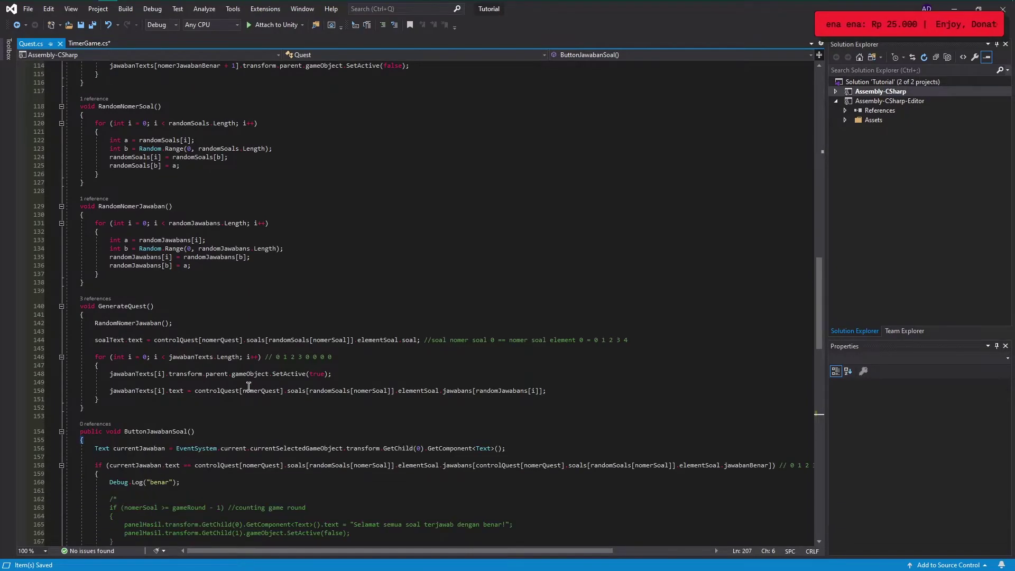
scroll(251, 378, down, 4)
scroll(264, 378, down, 1)
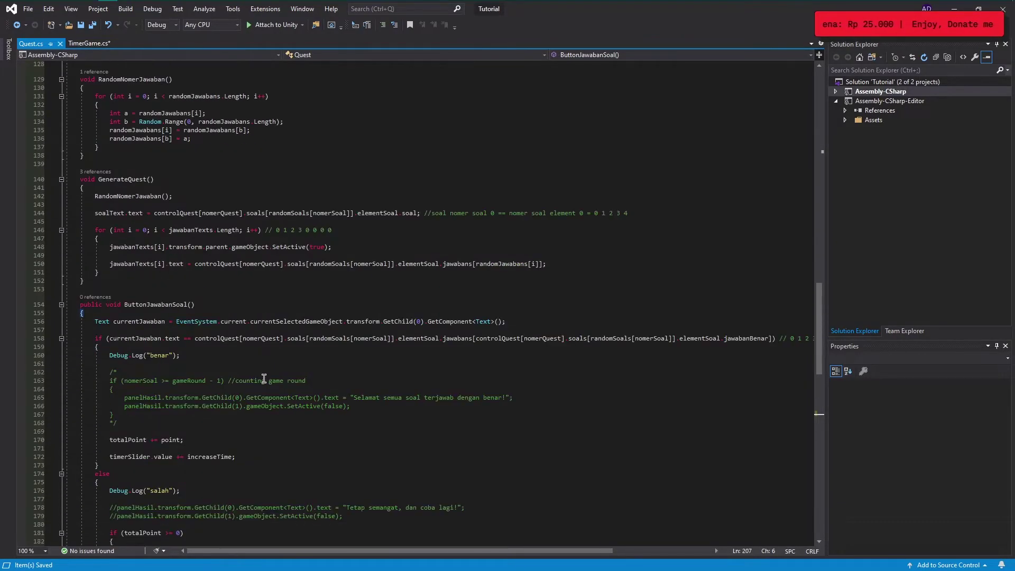
click(157, 305)
scroll(200, 380, down, 8)
scroll(215, 421, down, 4)
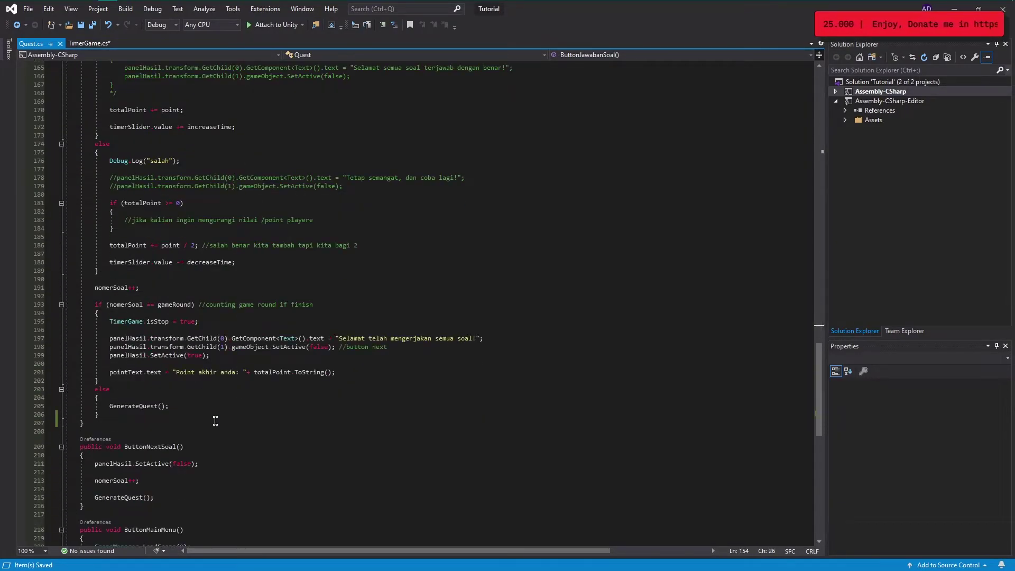
click(139, 414)
After the else block, add an if statement checking TimerGame.isTimeStop == true.
key(Return)
key(Return)
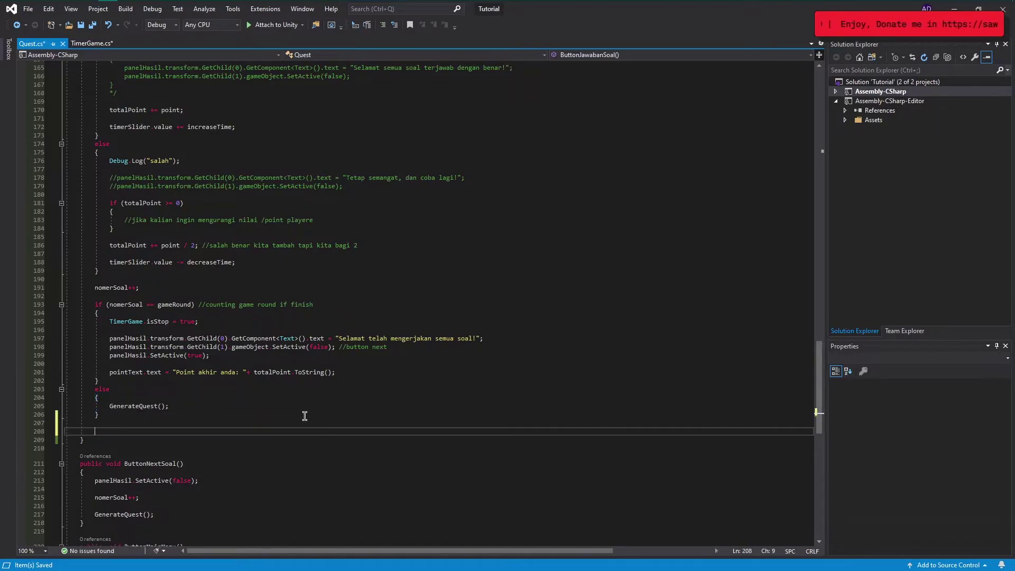
text(timer)
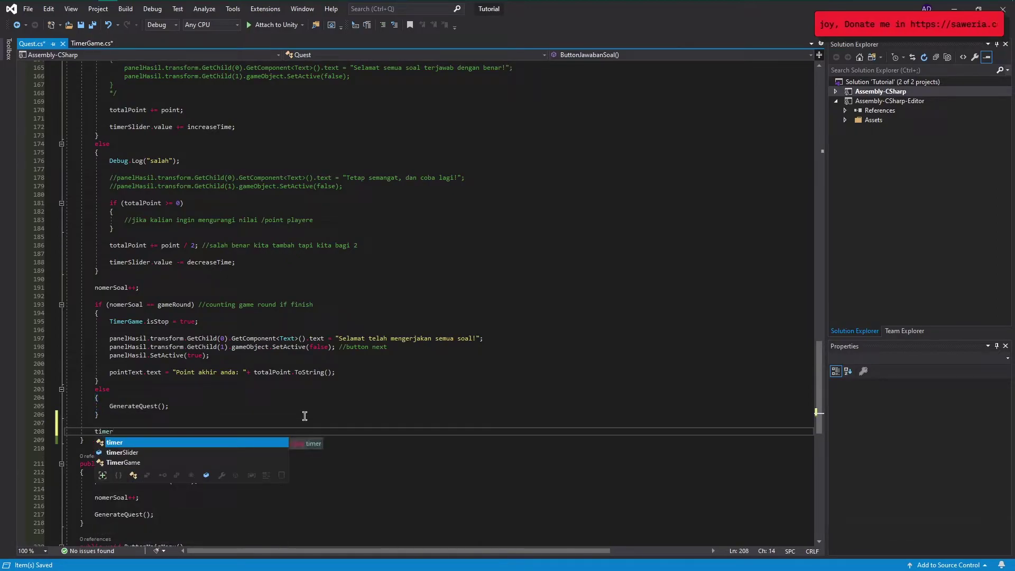
key(BackSpace)
key(BackSpace)
key(BackSpace)
text(i)
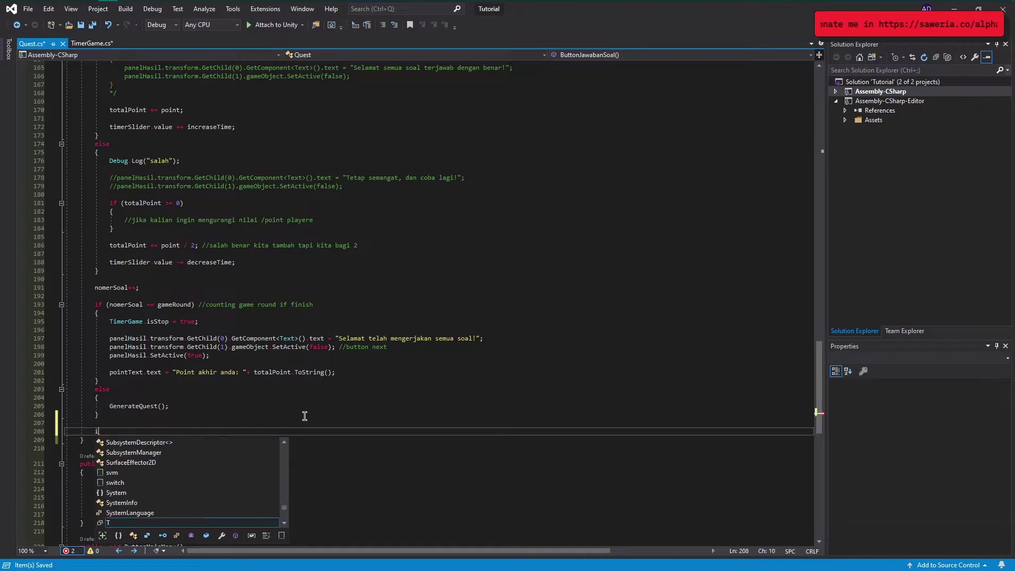
text(f)
key(Tab)
key(Tab)
text(timer)
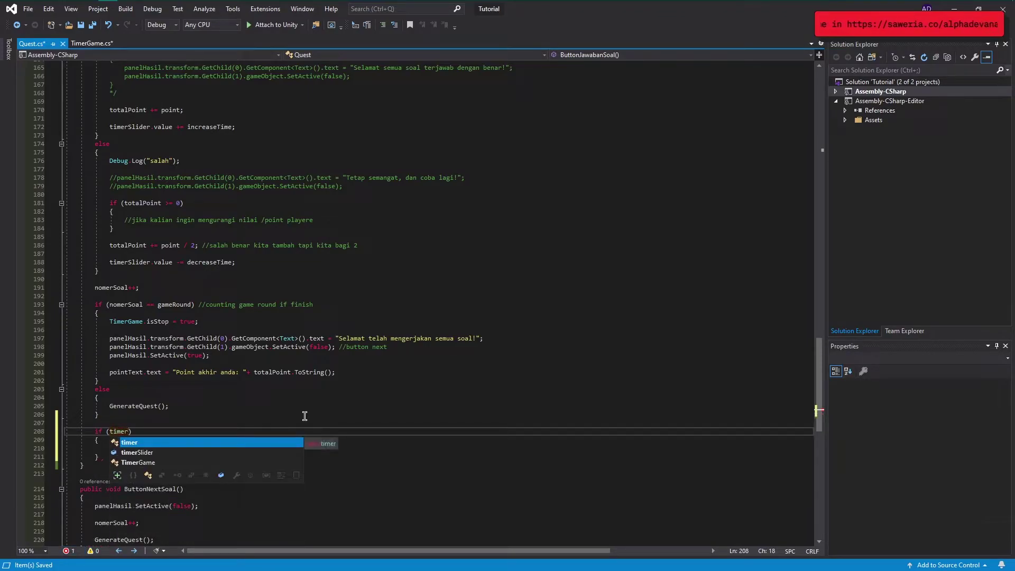
key(Down)
key(Down)
key(Tab)
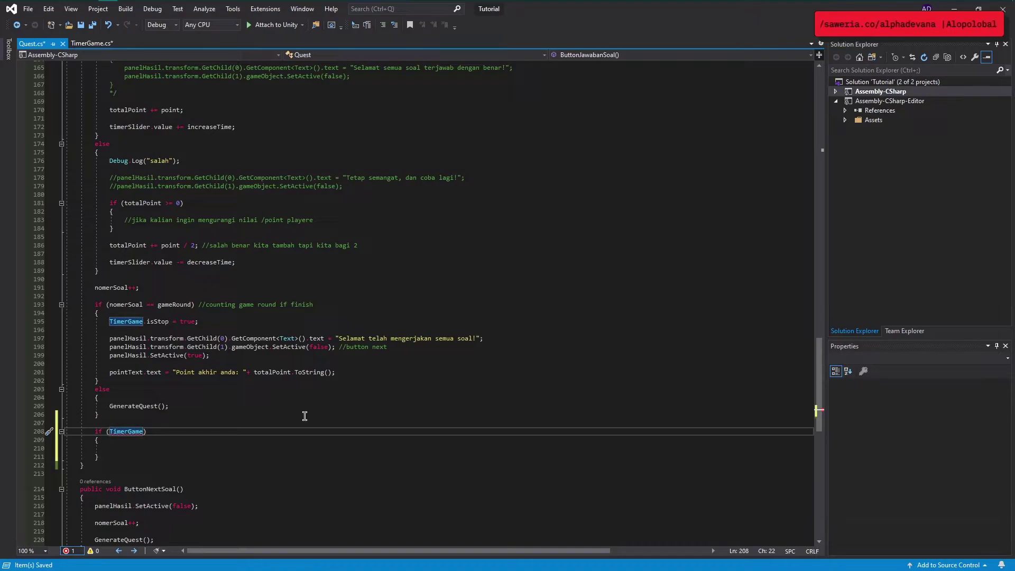
text(.)
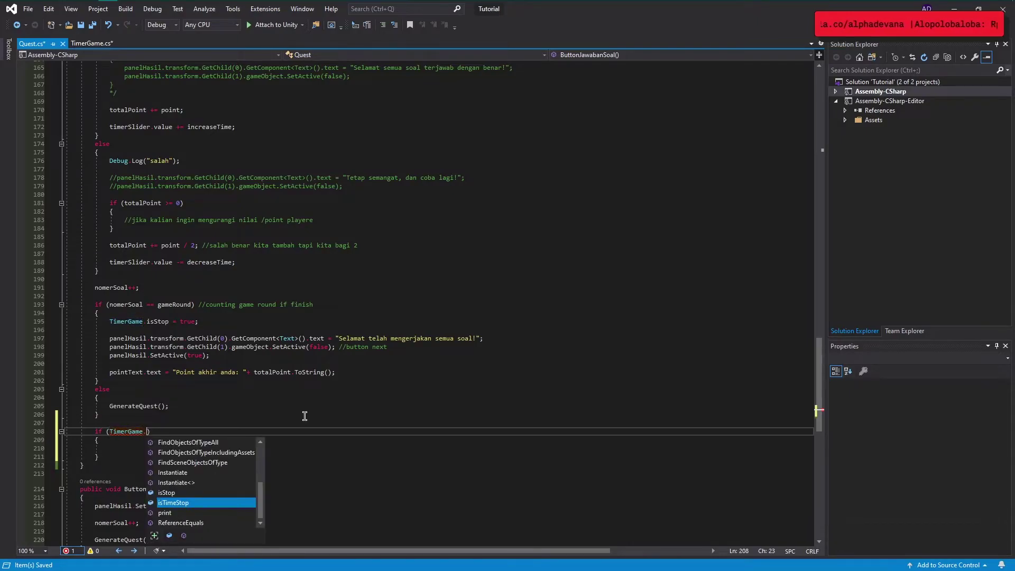
key(Tab)
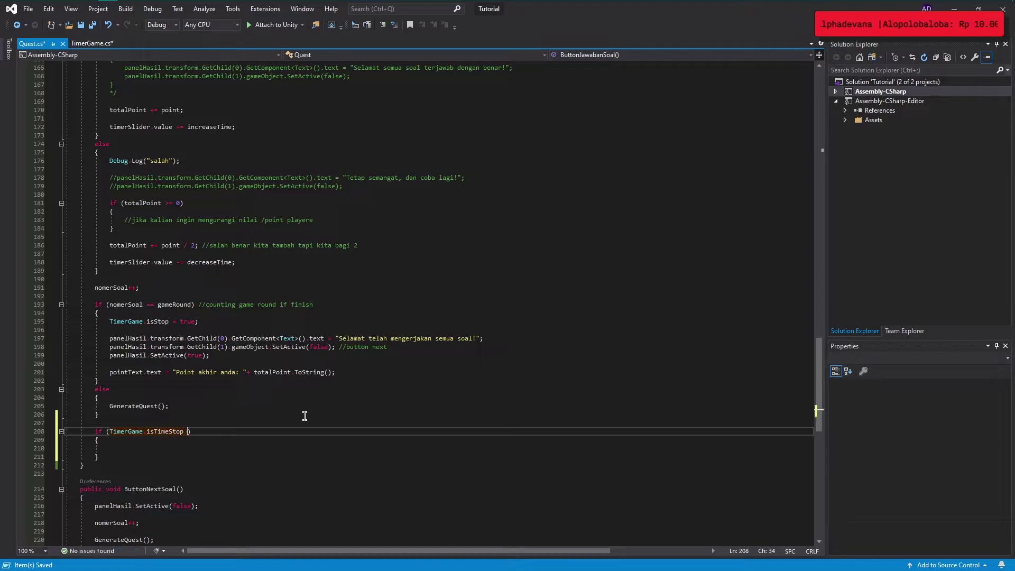
text(== true)
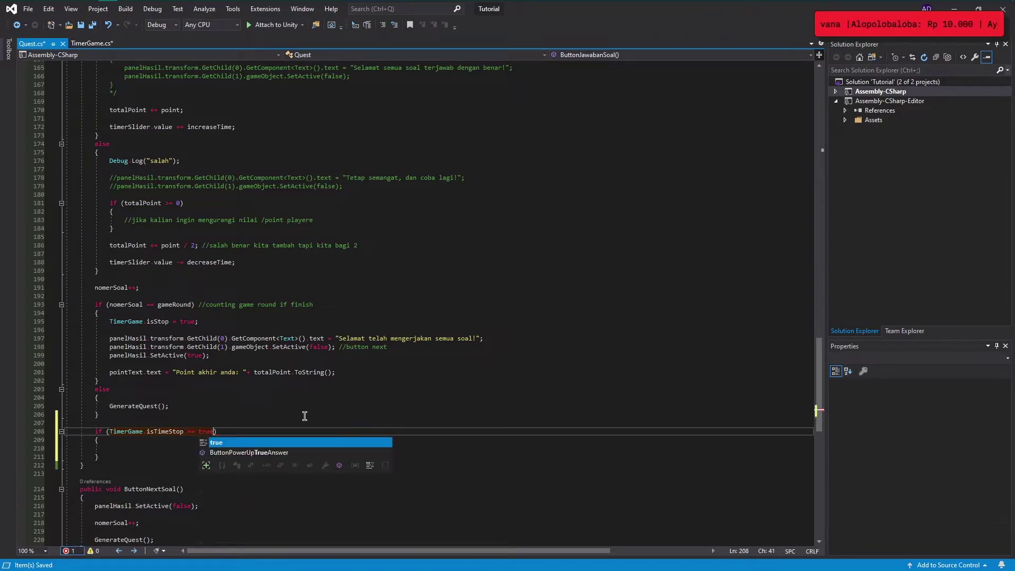
Inside that if body, set TimerGame.isTimeStop back to false.
key(Down)
key(Down)
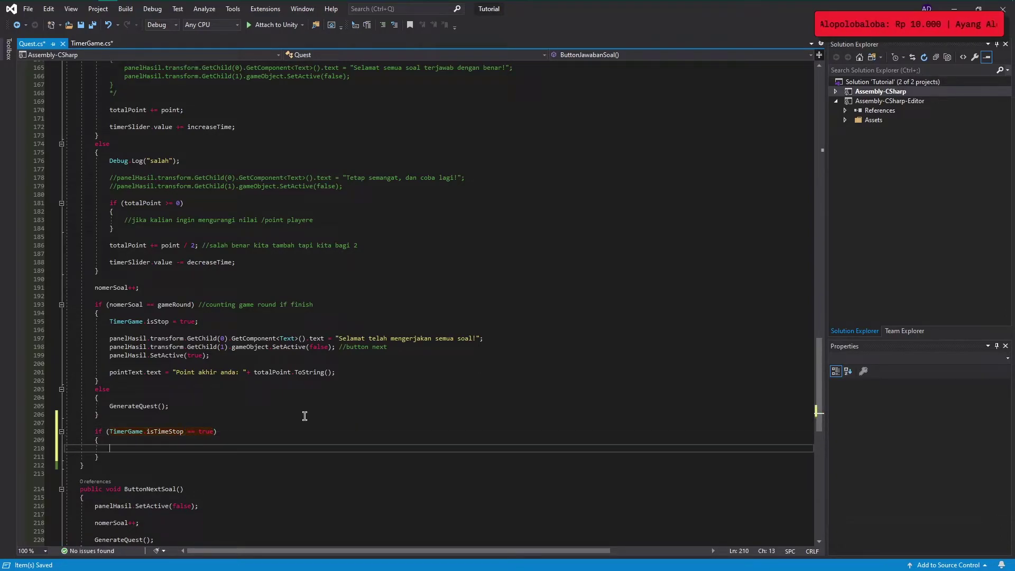
text(timer)
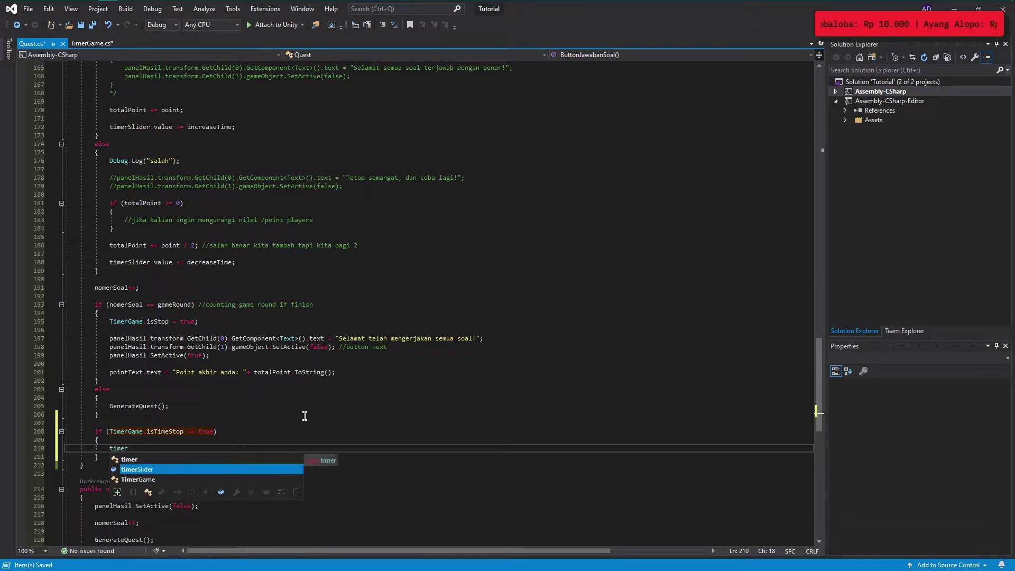
key(Down)
key(Tab)
text(.is)
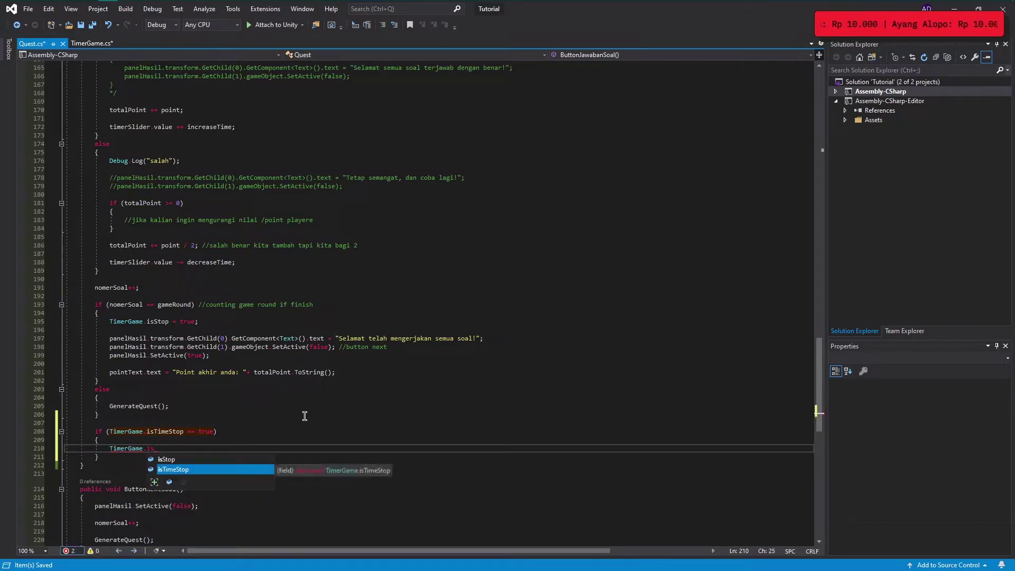
key(Tab)
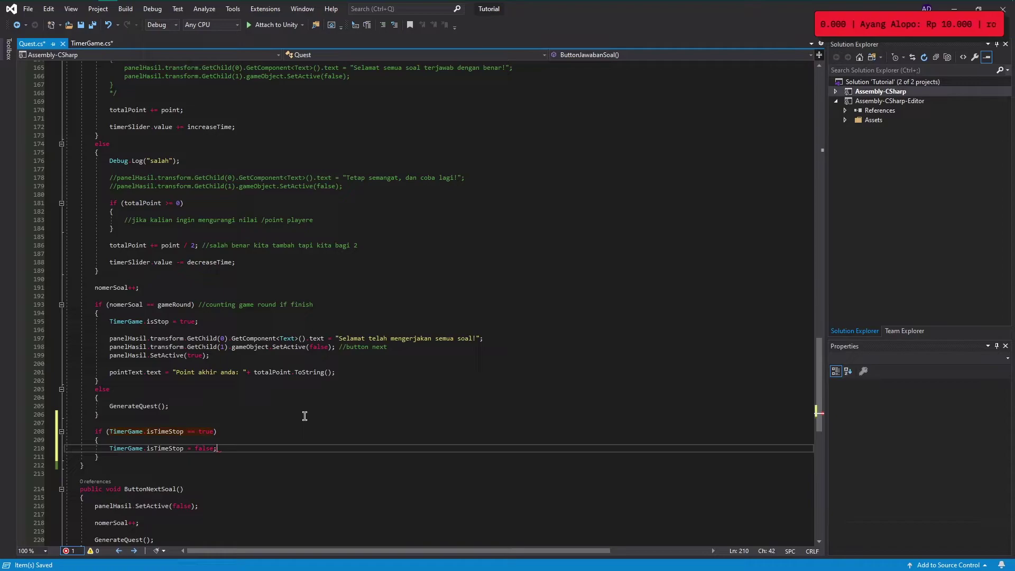
Save Quest.cs, return to TimerGame.cs and save it as well.
key(ctrl+s)
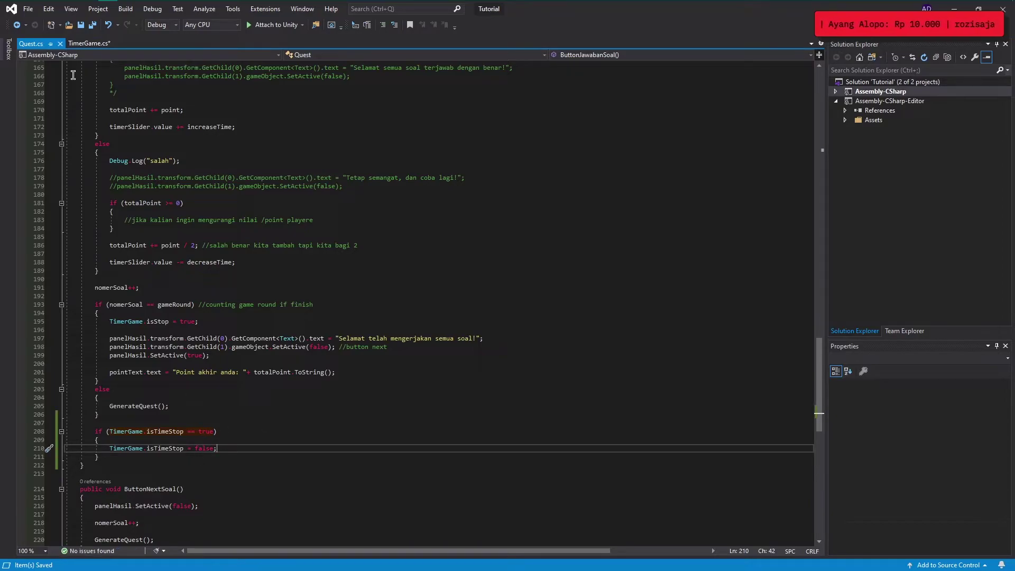
click(87, 43)
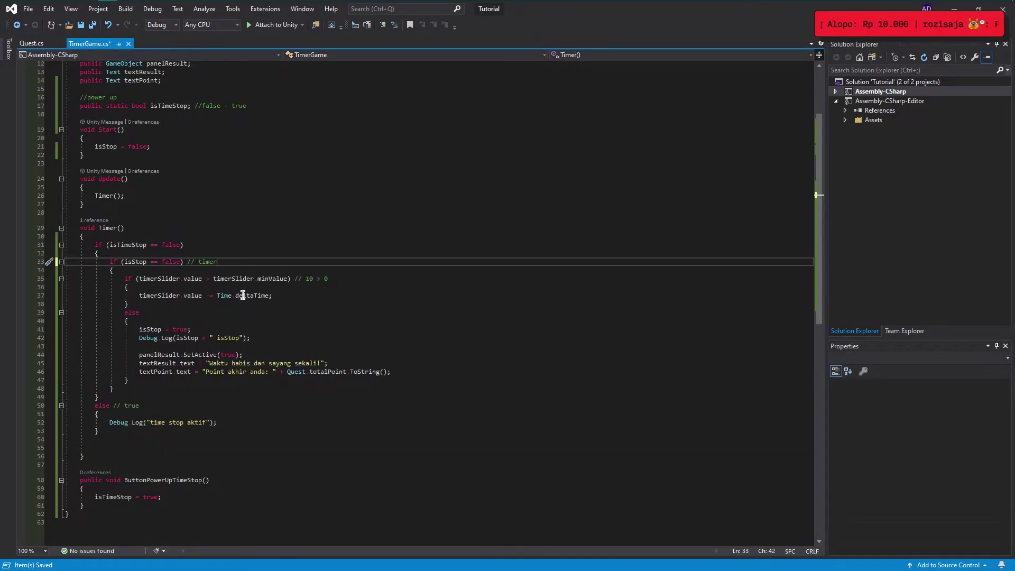
click(196, 497)
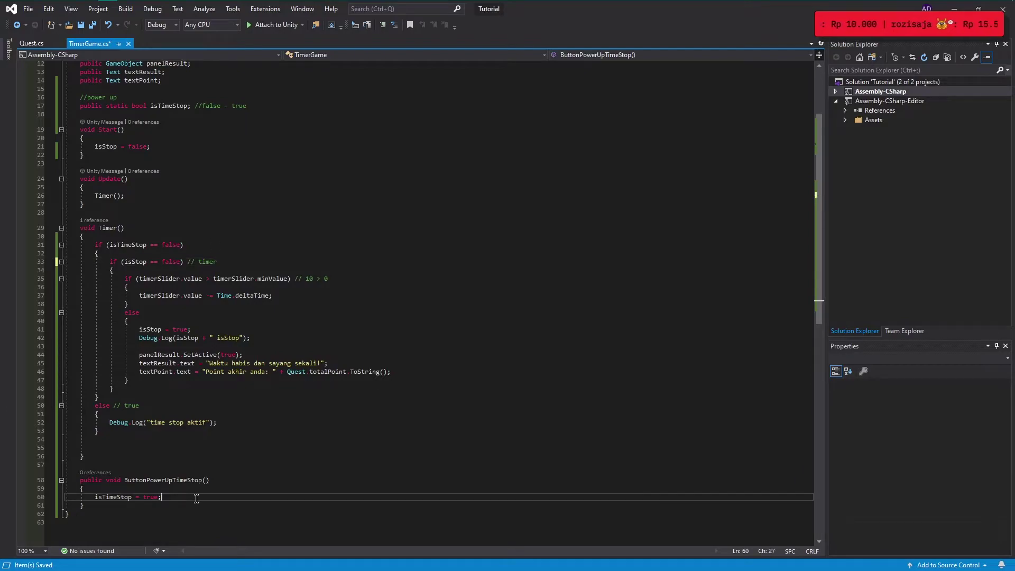
key(ctrl+s)
scroll(226, 423, up, 4)
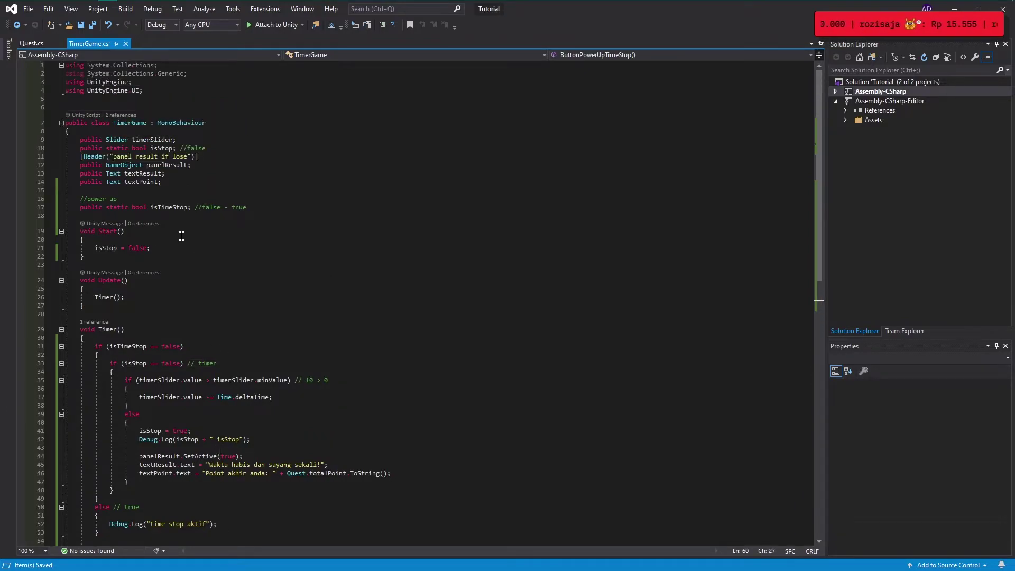
Declare a 'public Button timeStopButton;' field below isTimeStop in TimerGame.cs and save.
click(280, 206)
key(Return)
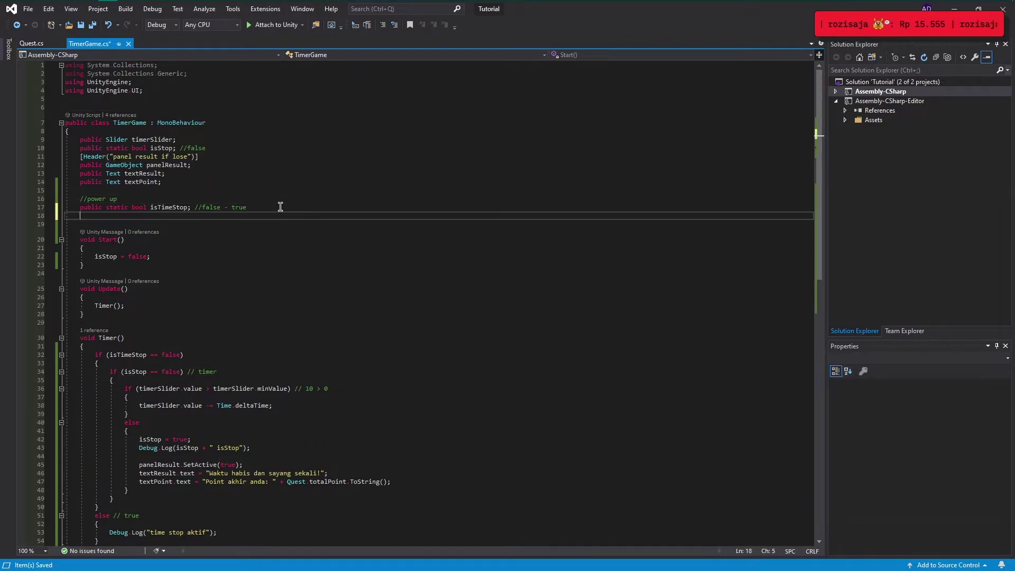
text(p)
key(Tab)
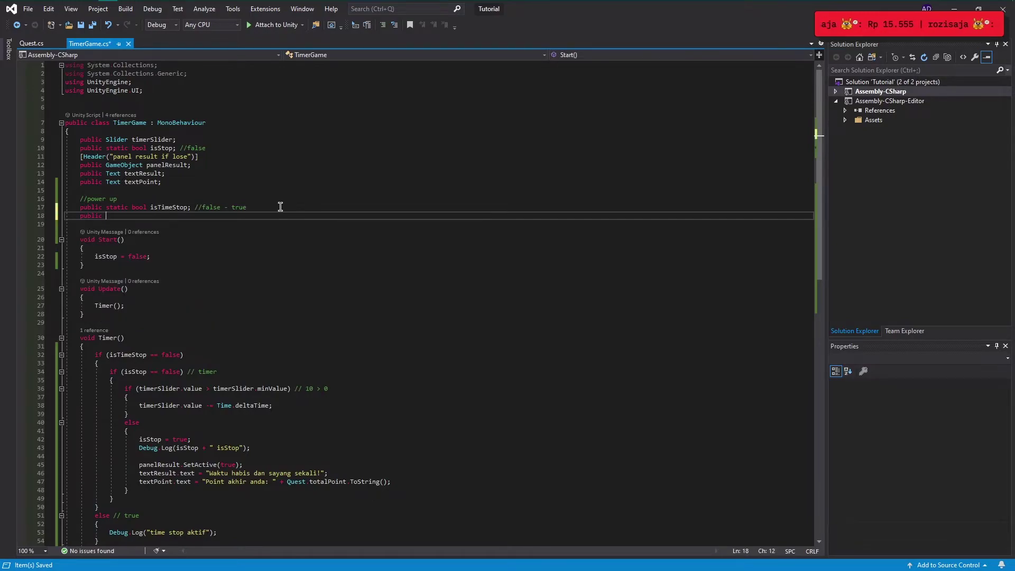
text(Bu)
key(Tab)
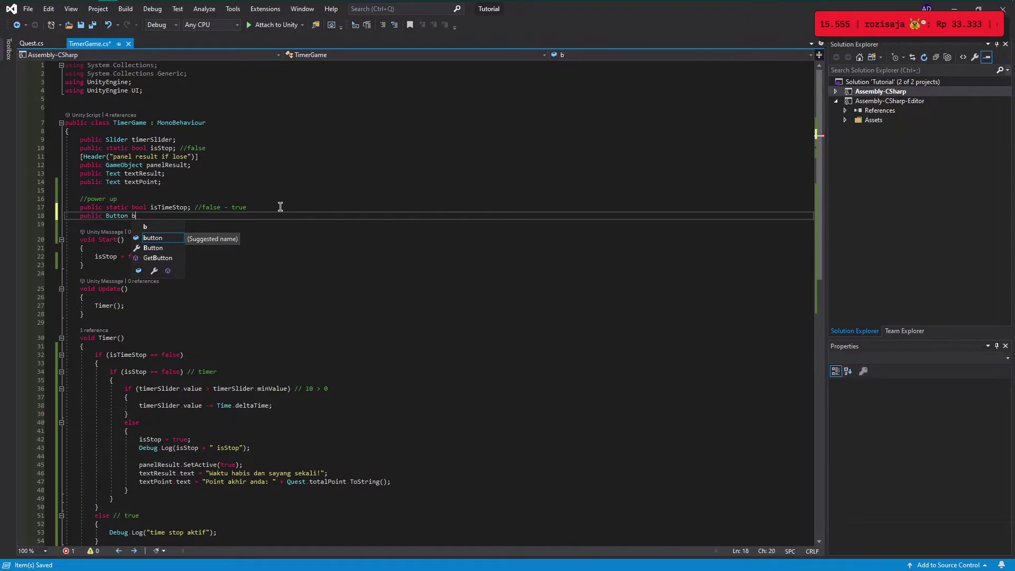
text(bTime)
key(BackSpace)
key(BackSpace)
key(BackSpace)
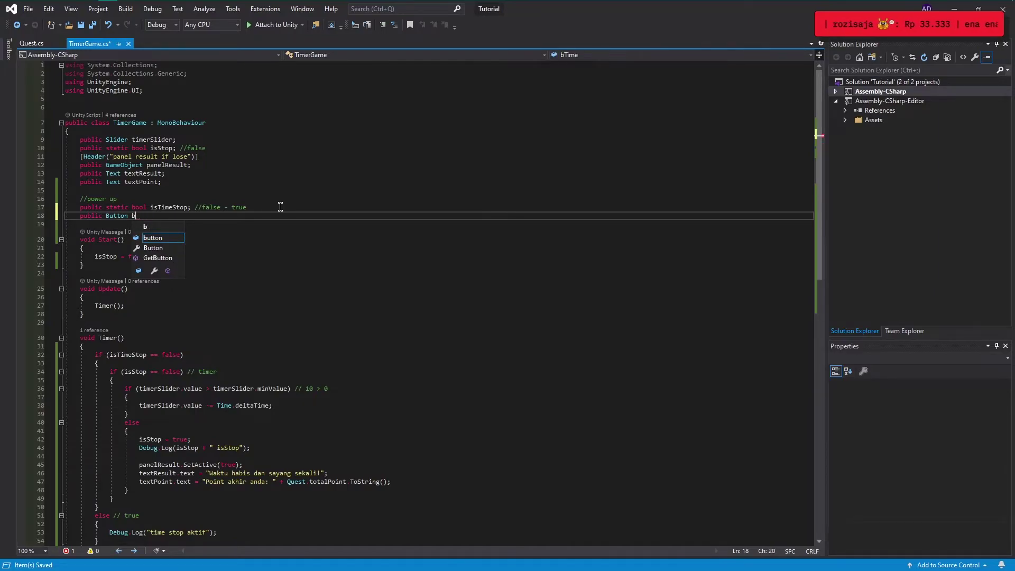
text(timeStopB)
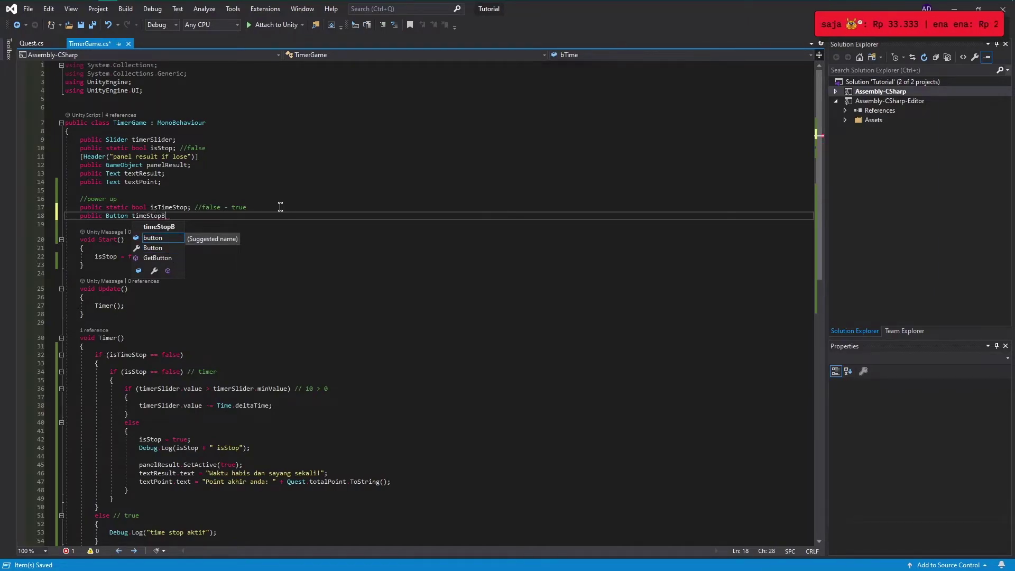
text(utton;)
key(ctrl+s)
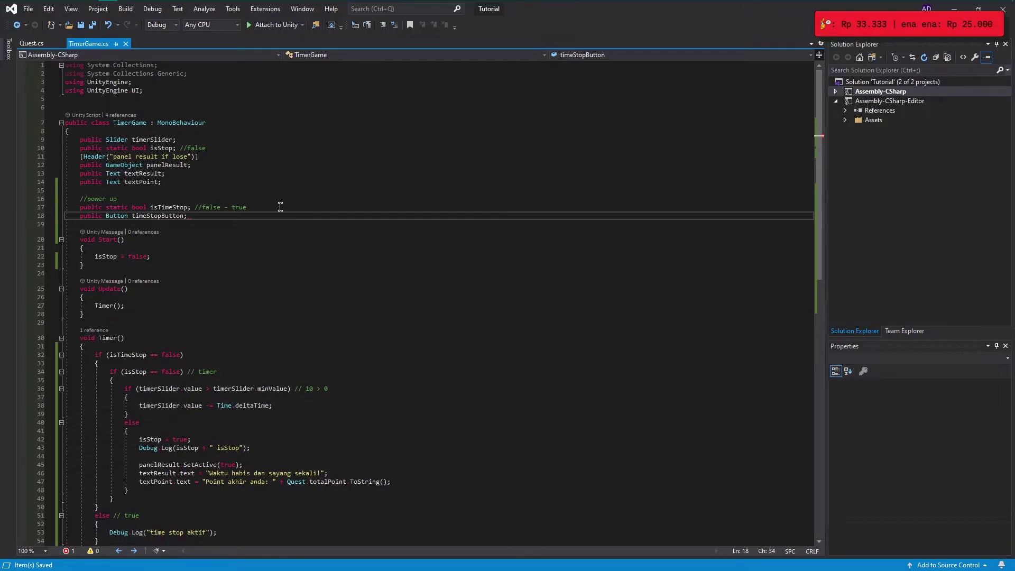
Add 'timeStopButton.interactable = false;' in ButtonPowerUpTimeStop(), fix the typo, and save.
scroll(299, 276, down, 3)
scroll(215, 419, down, 3)
click(233, 457)
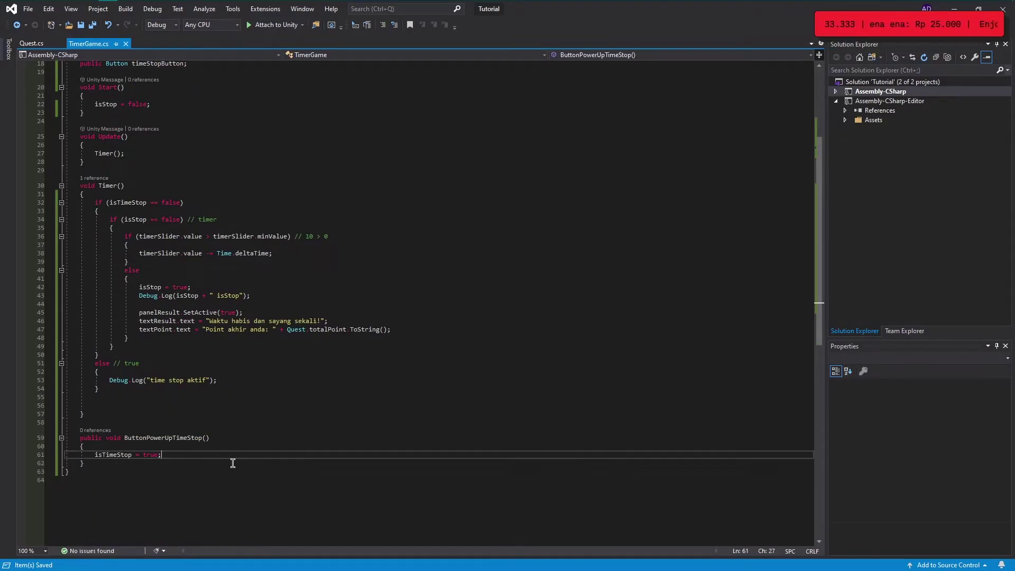
key(Return)
key(Return)
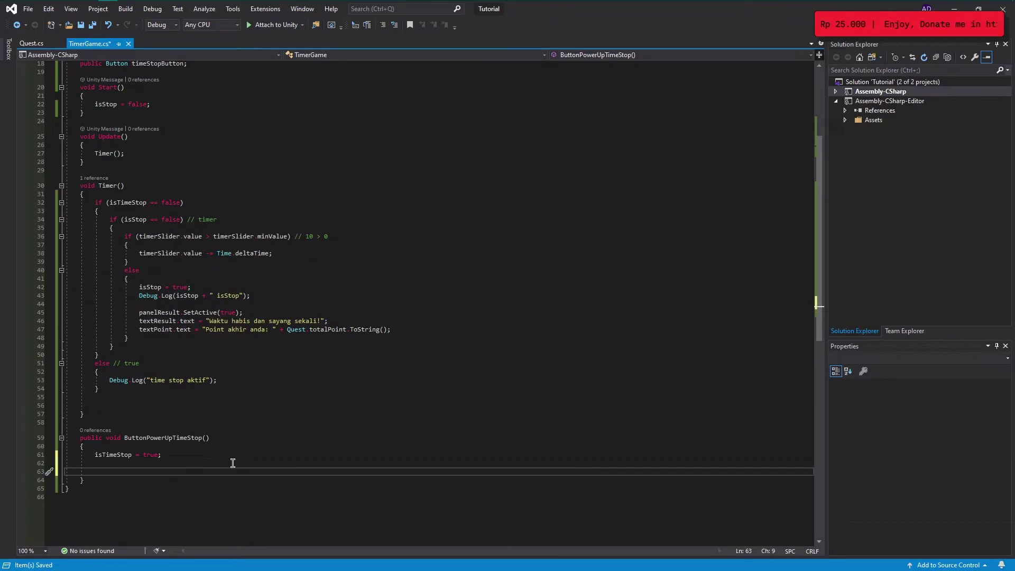
text(time)
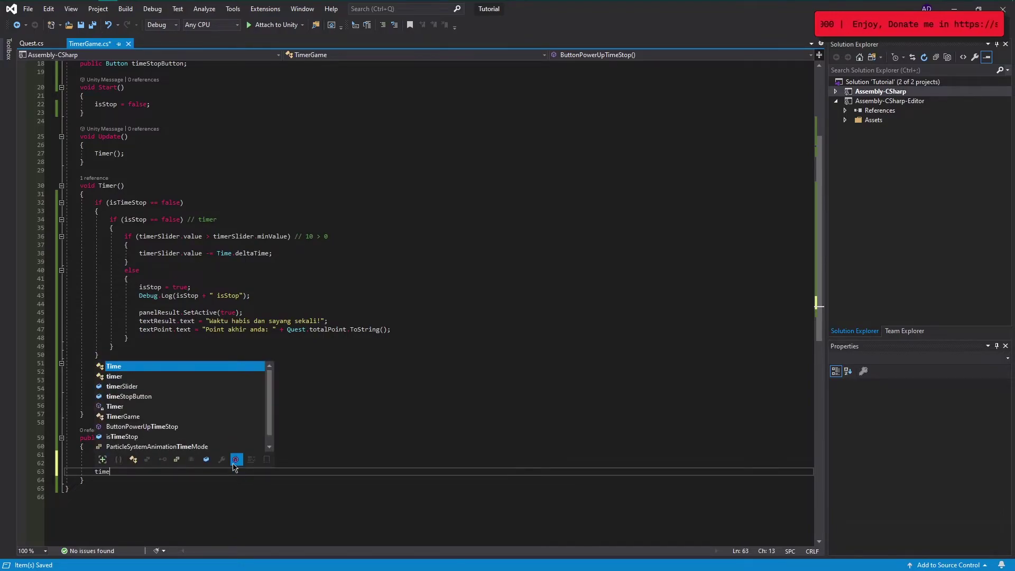
key(Down)
key(Tab)
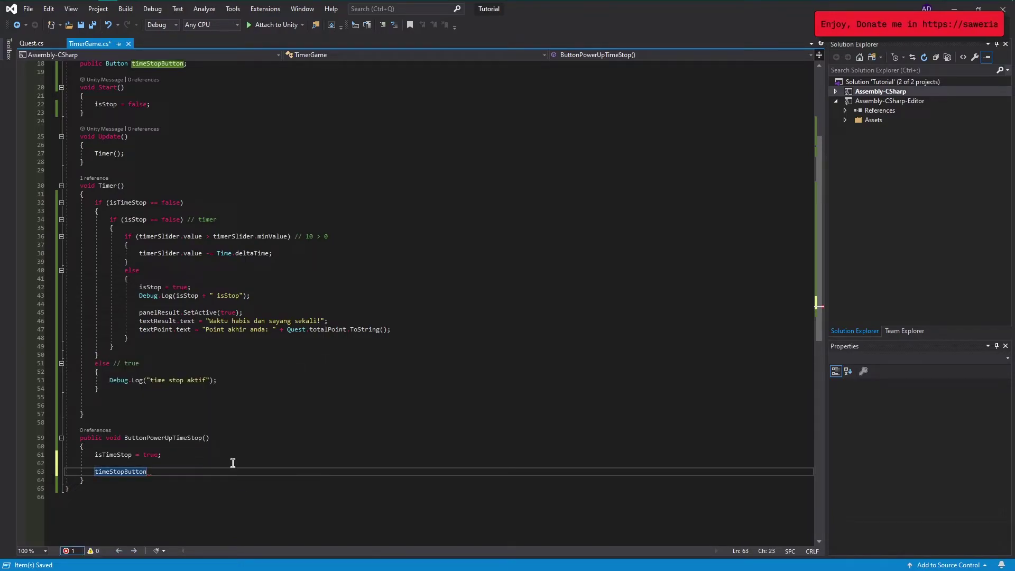
text(.i)
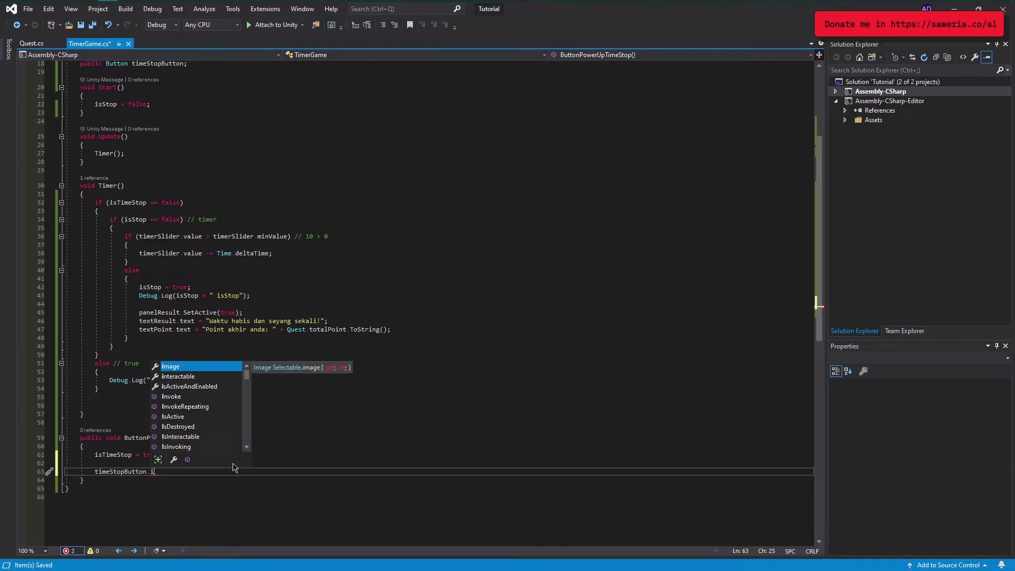
key(Down)
key(Tab)
text(= fa)
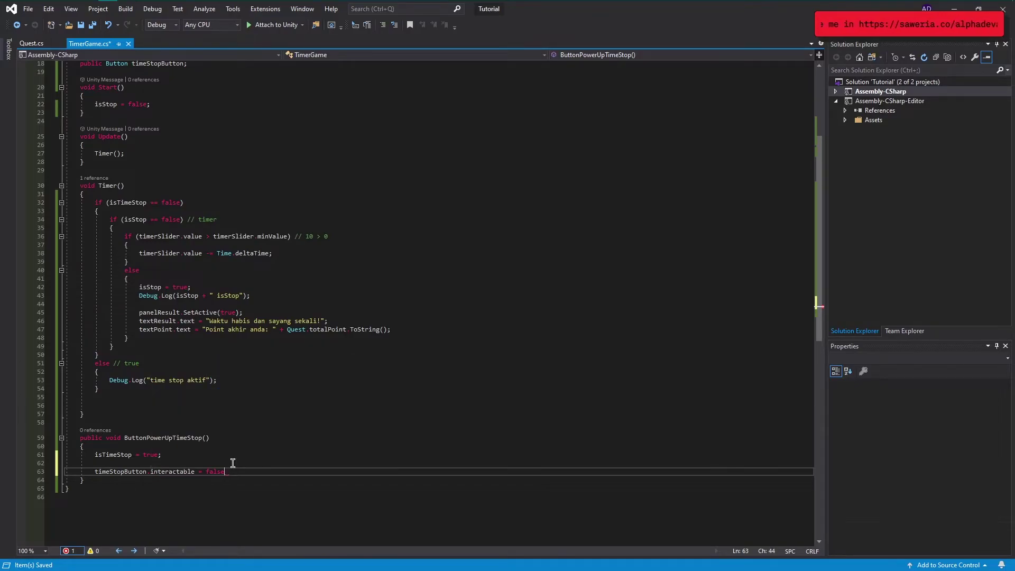
text(lsel;)
key(BackSpace)
key(BackSpace)
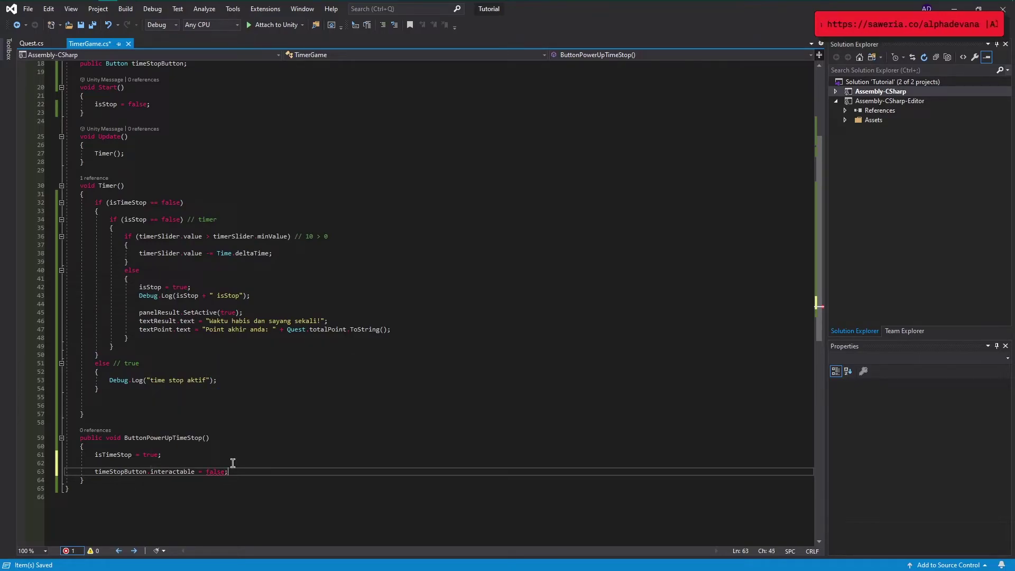
key(ctrl+s)
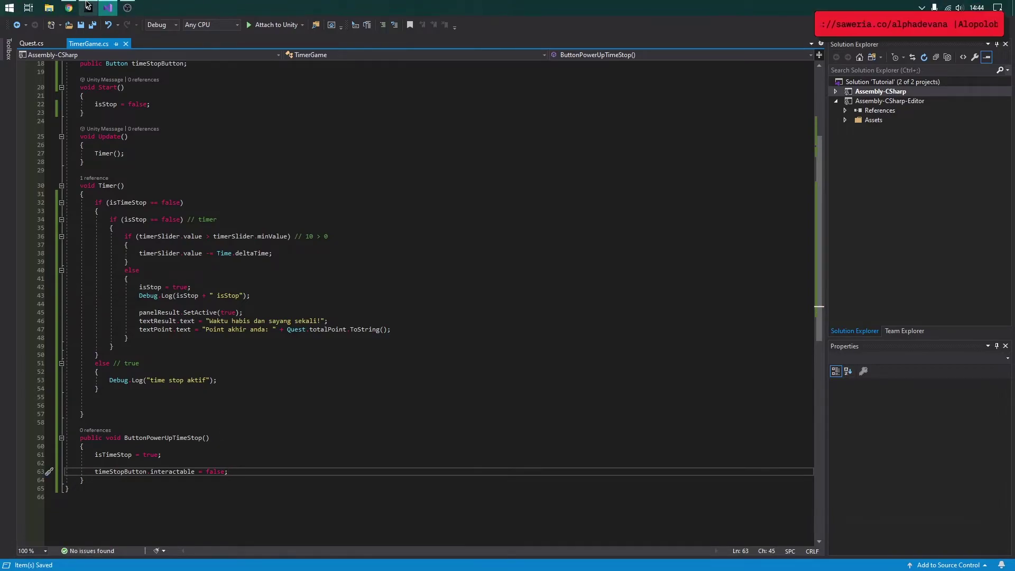
key(alt+Tab)
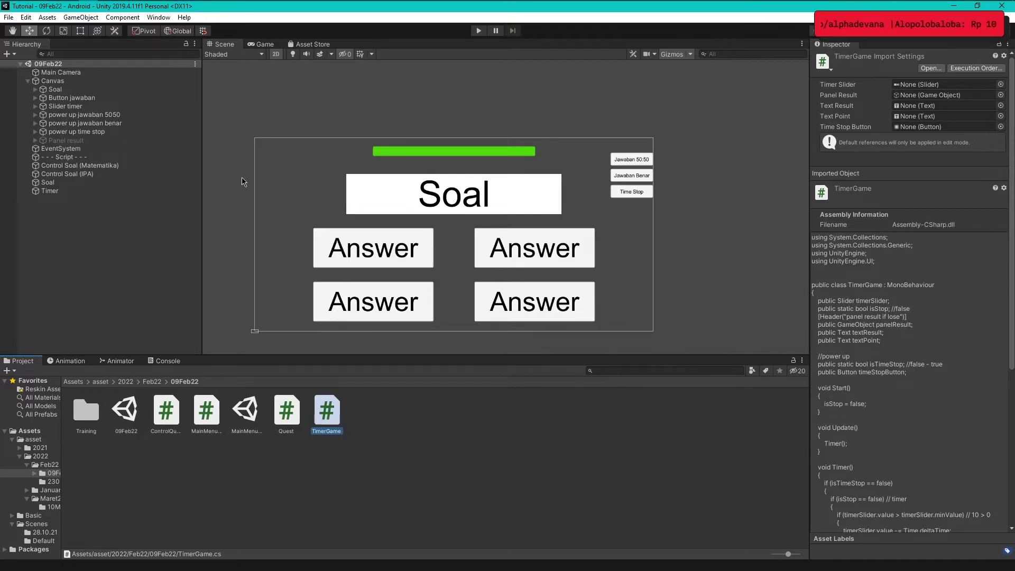
Give power up time stop's On Click the Timer object calling TimerGame.ButtonPowerUpTimeStop().
click(100, 132)
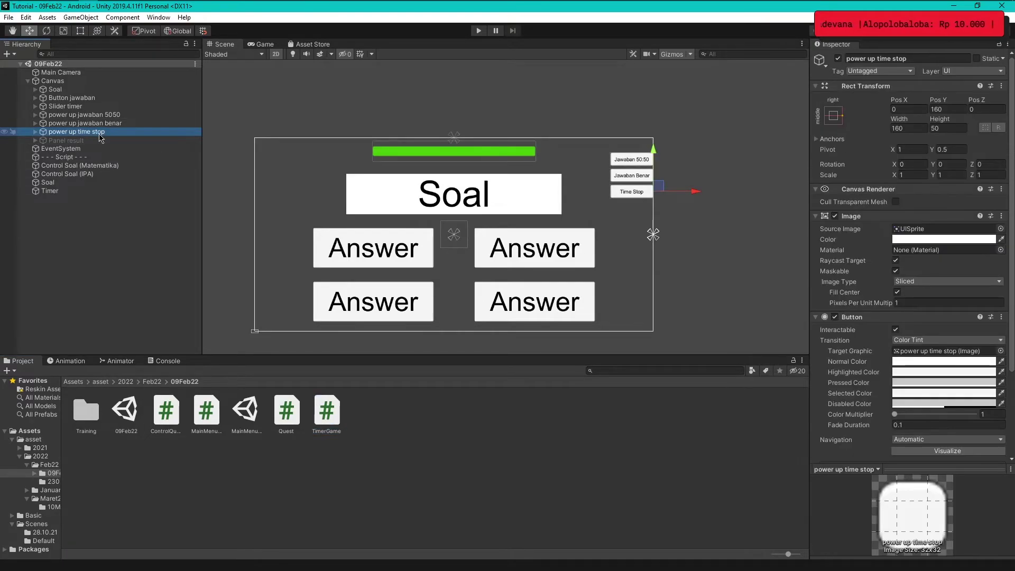
scroll(908, 317, down, 1)
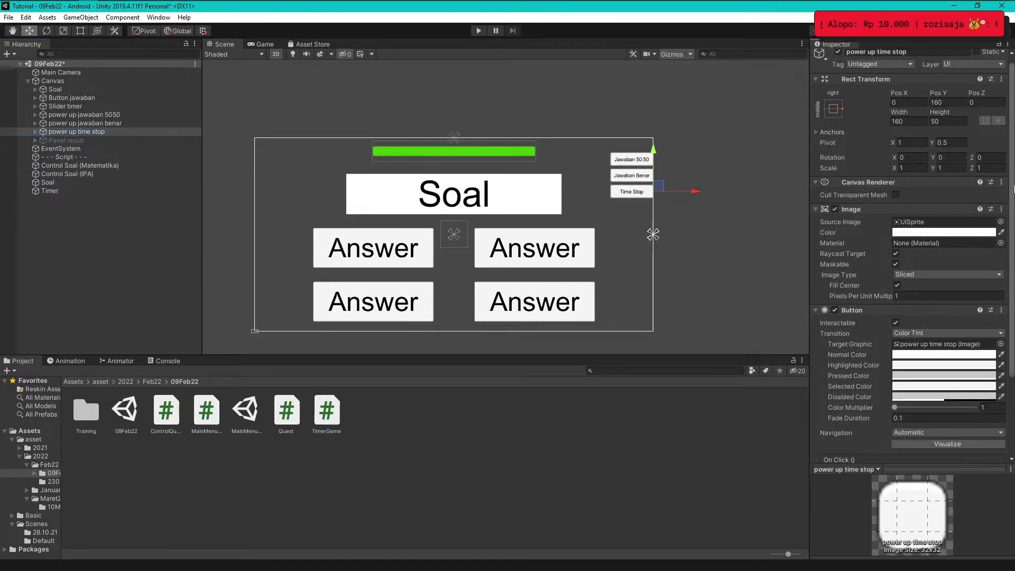
scroll(984, 370, down, 5)
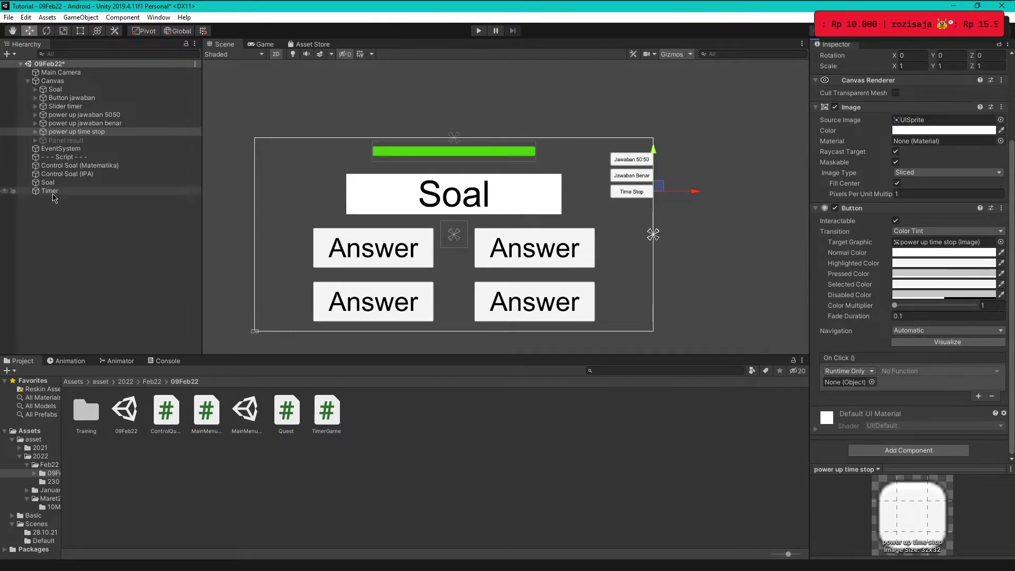
drag(53, 194, 828, 385)
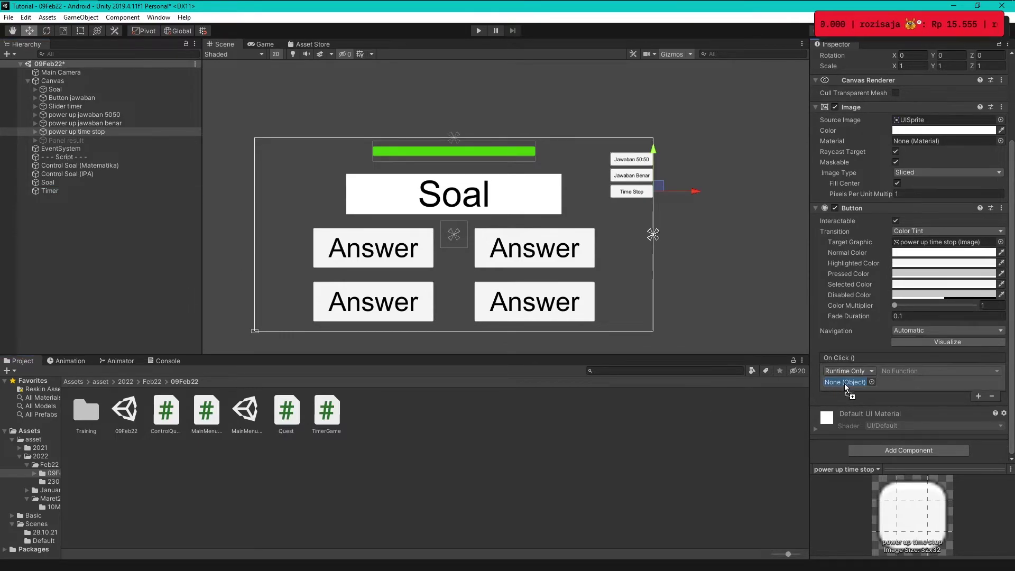
click(952, 371)
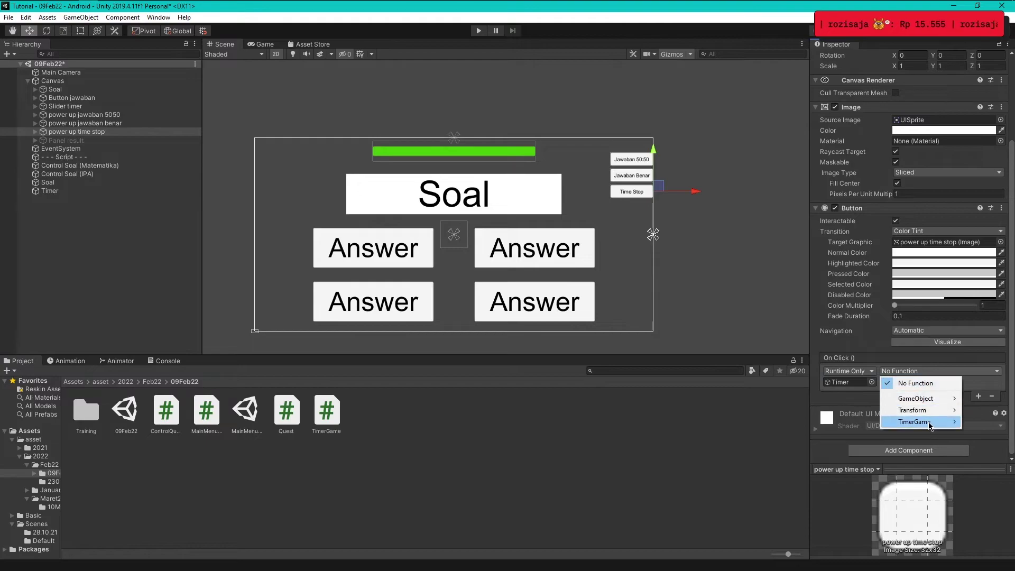
mouse_move(930, 422)
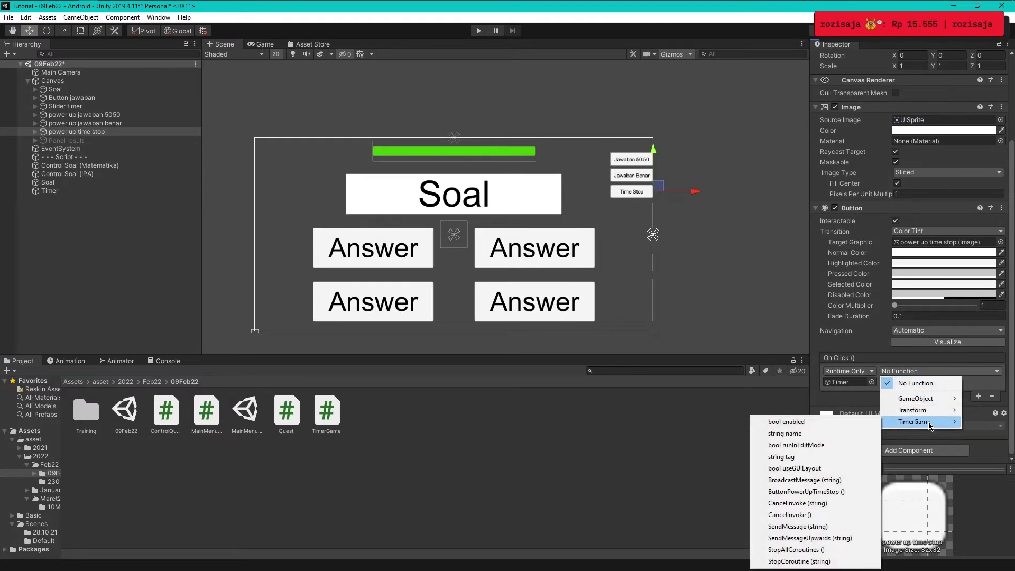
click(809, 491)
click(88, 269)
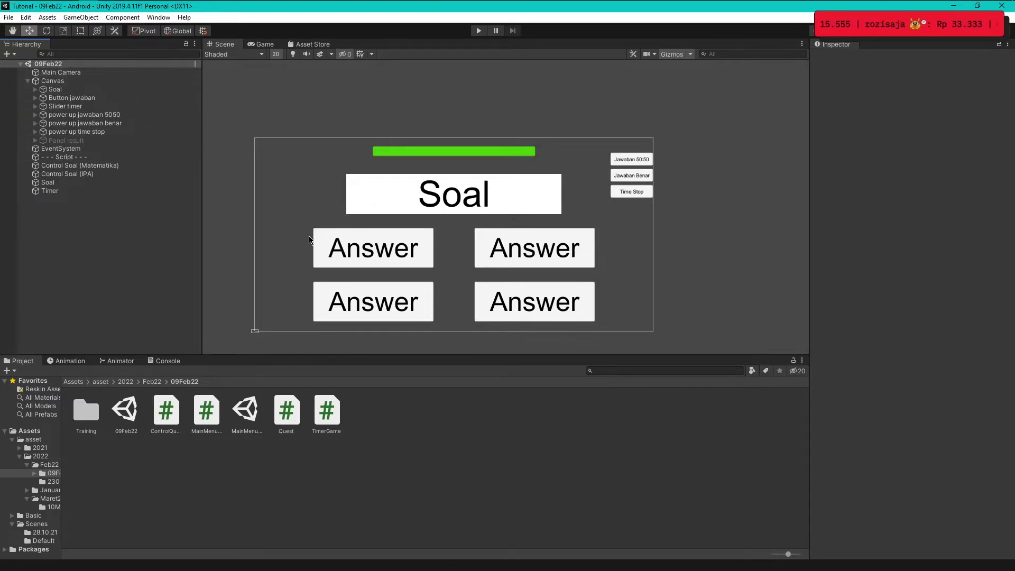
Play the quiz, trigger the Time Stop power-up in the Game view, then stop play.
click(473, 31)
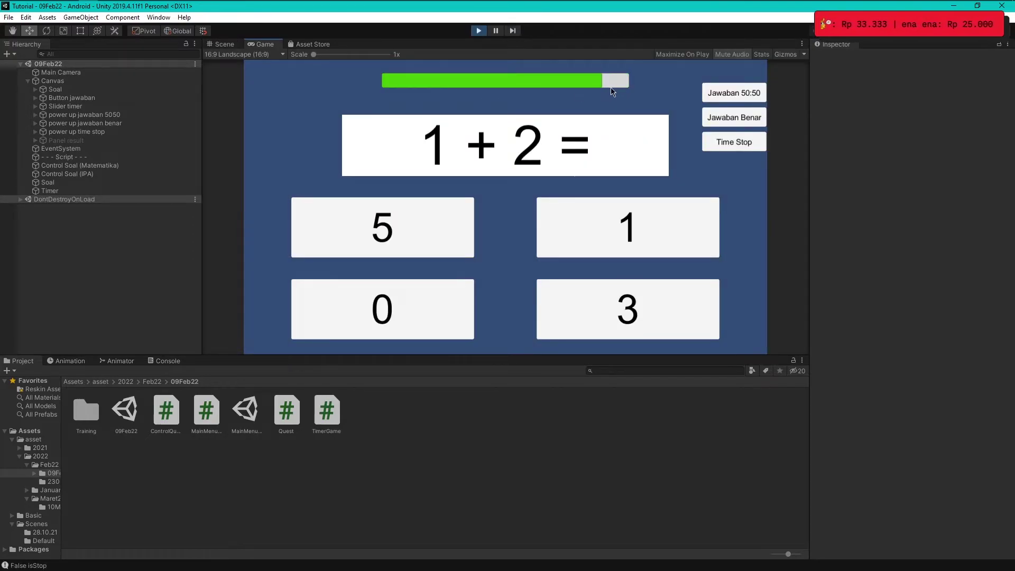
click(733, 142)
click(265, 44)
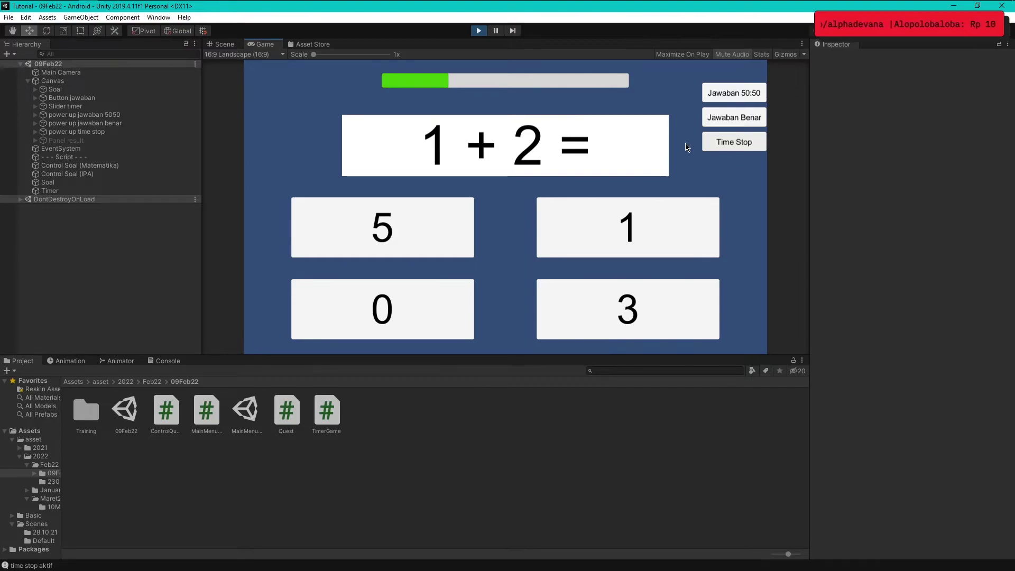
click(479, 31)
Inspect the NullReferenceException details in the Console, comparing against the code.
key(alt+Tab)
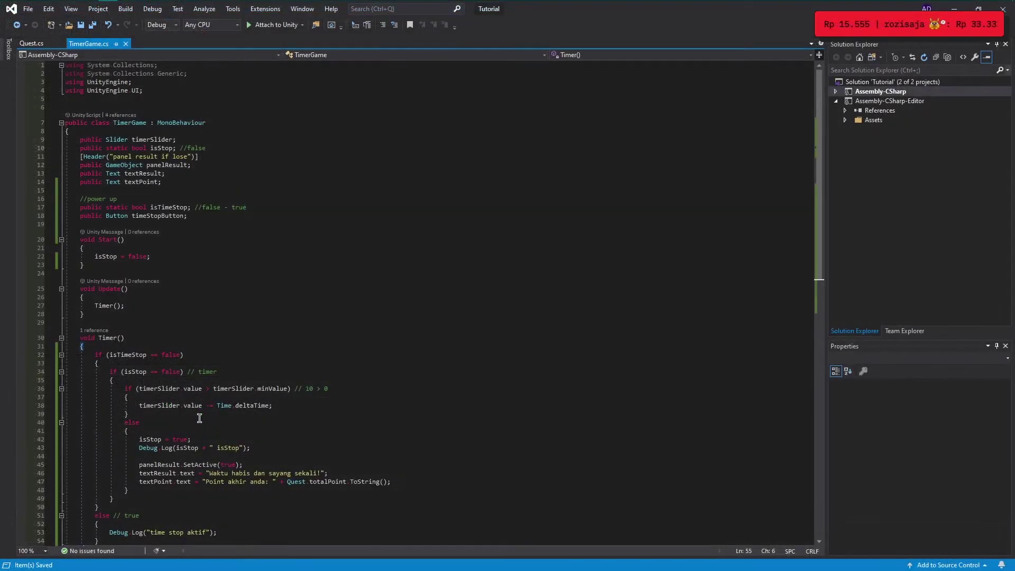
key(alt+Tab)
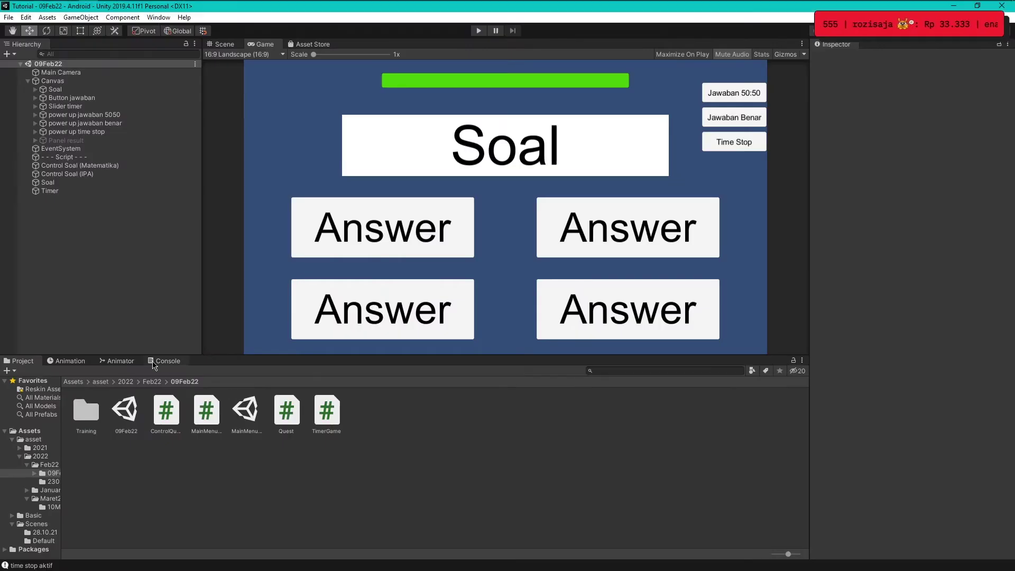
click(126, 415)
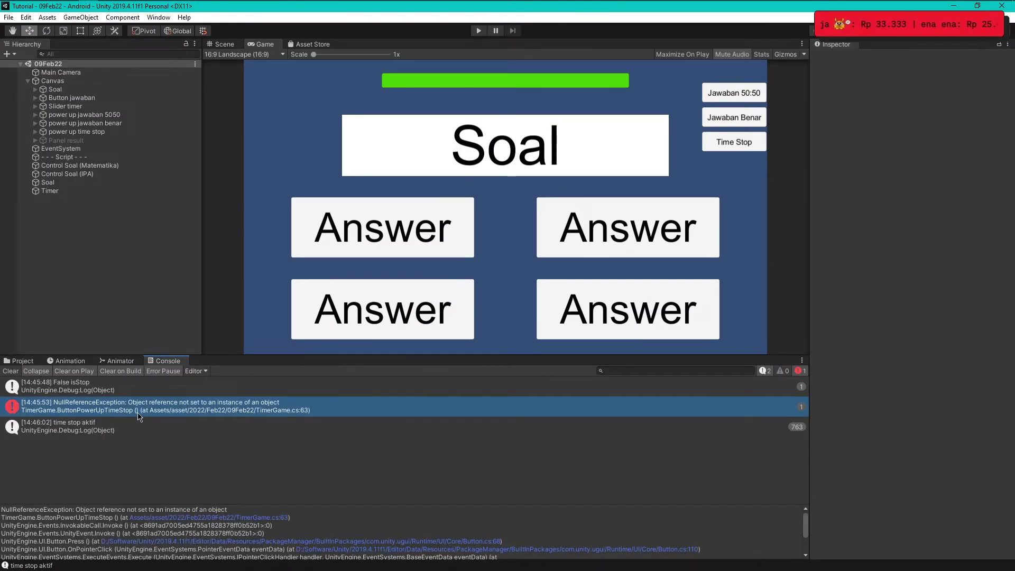
key(alt+Tab)
key(alt+Tab)
key(alt+Tab)
key(alt+Tab)
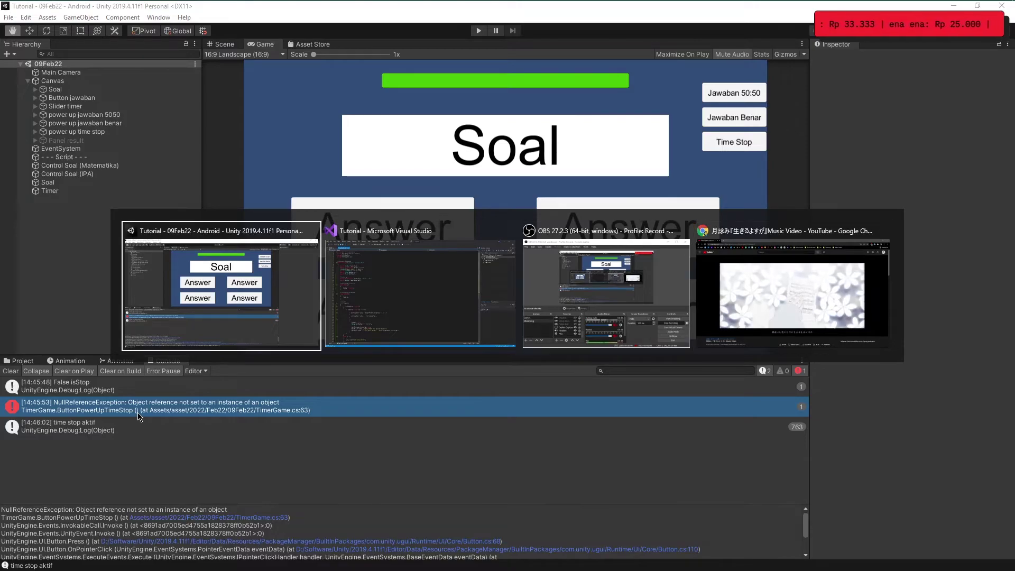
key(alt+Tab)
key(alt+Tab)
key(alt+Tab)
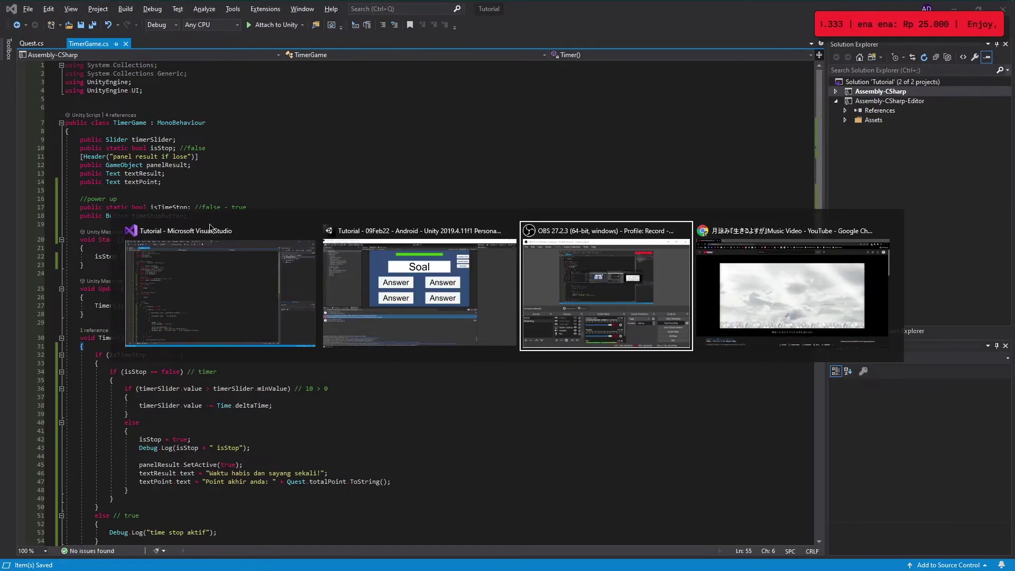
key(alt+shift+Tab)
key(alt+shift+Tab)
key(alt+Tab)
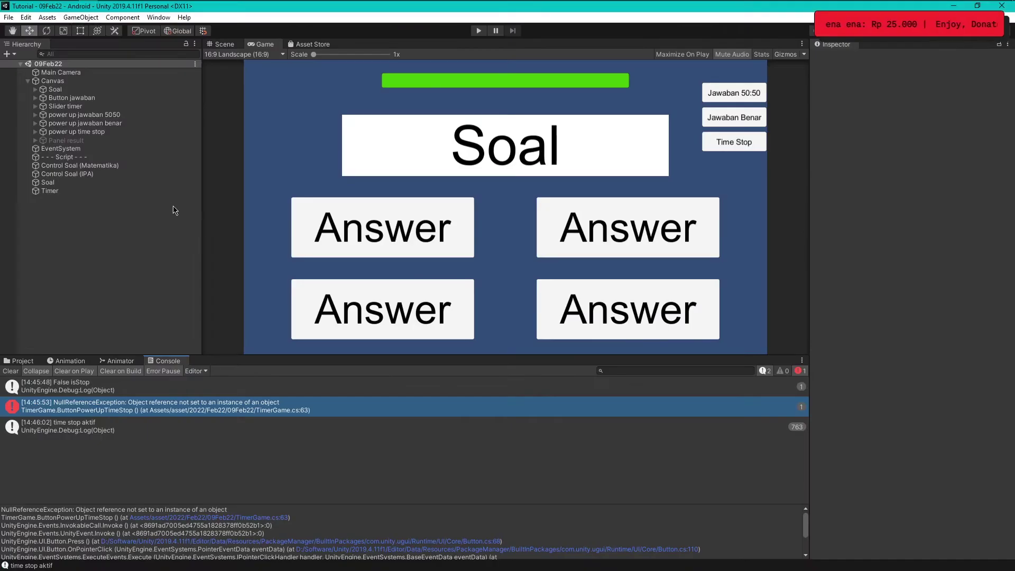
Assign power up time stop to Timer's Time Stop Button field, clear the Console, and replay.
click(63, 190)
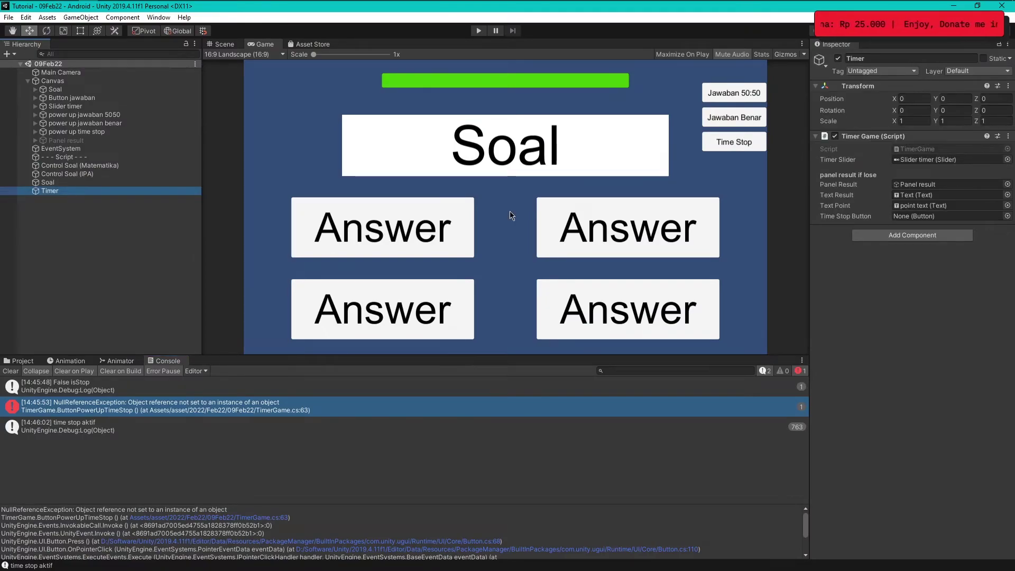
drag(79, 132, 925, 219)
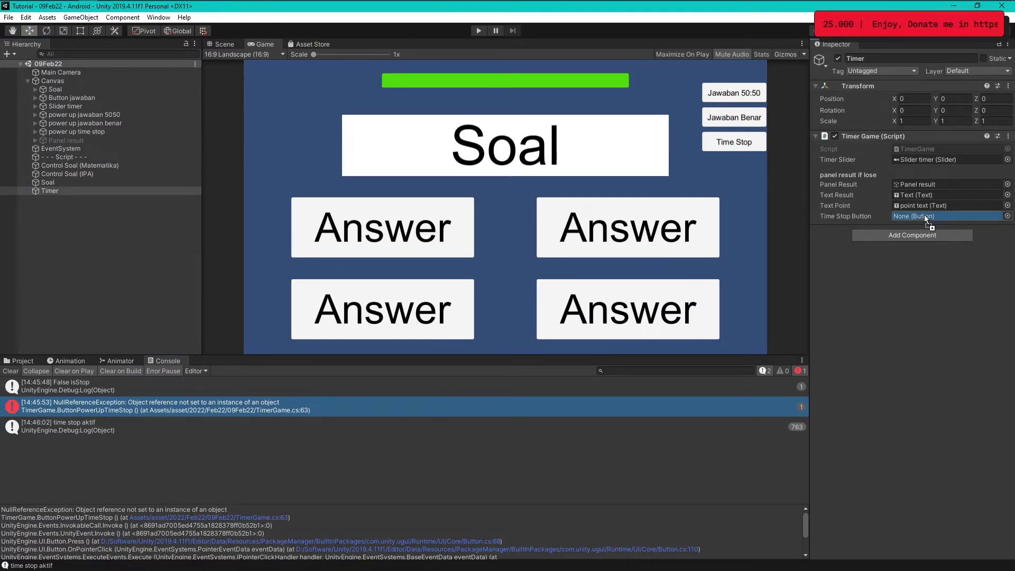
click(110, 248)
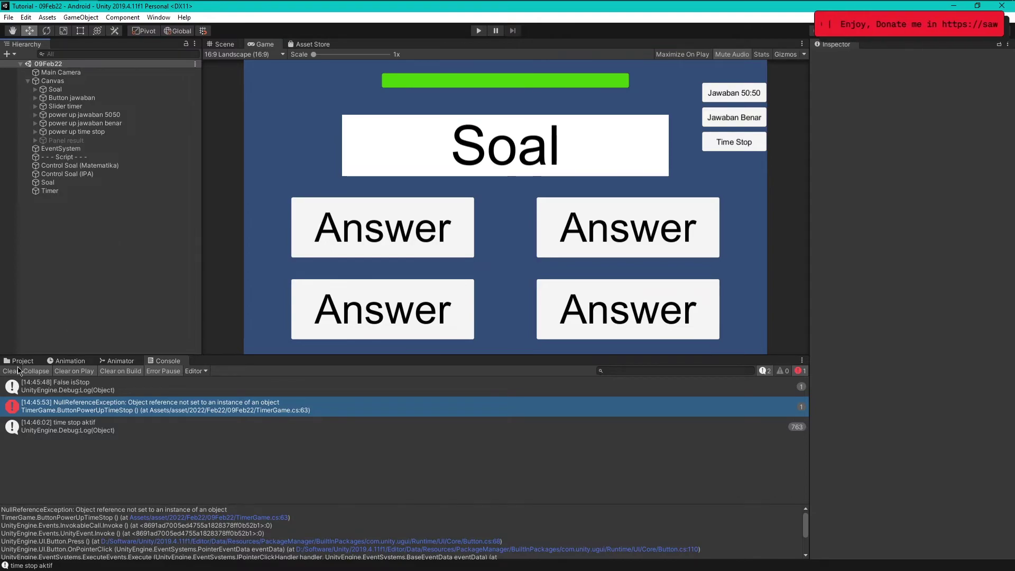
click(10, 370)
click(478, 30)
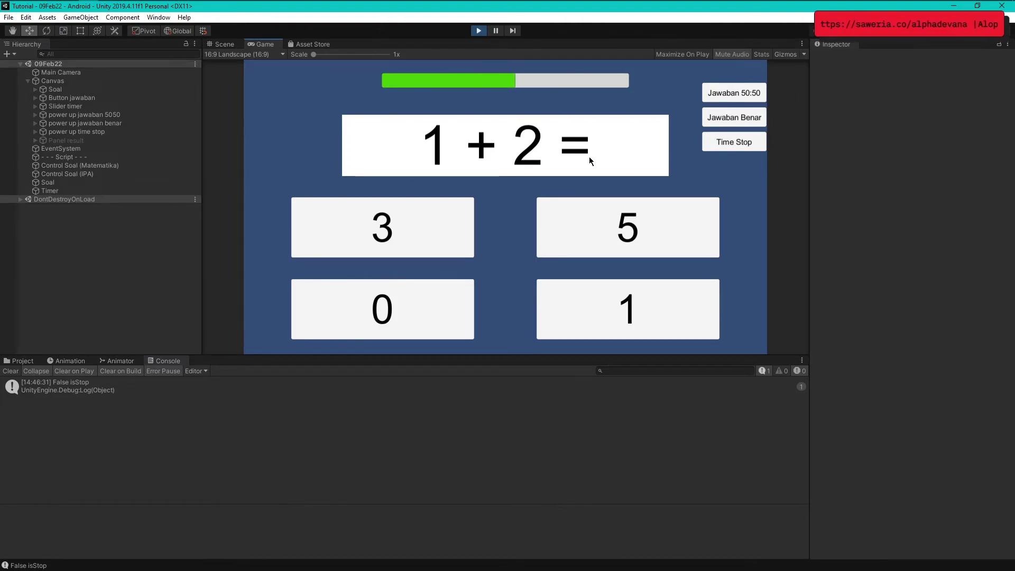
Use Time Stop, then answer 1 + 2 with 3 and 1 - 1 with 2 to finish.
click(742, 144)
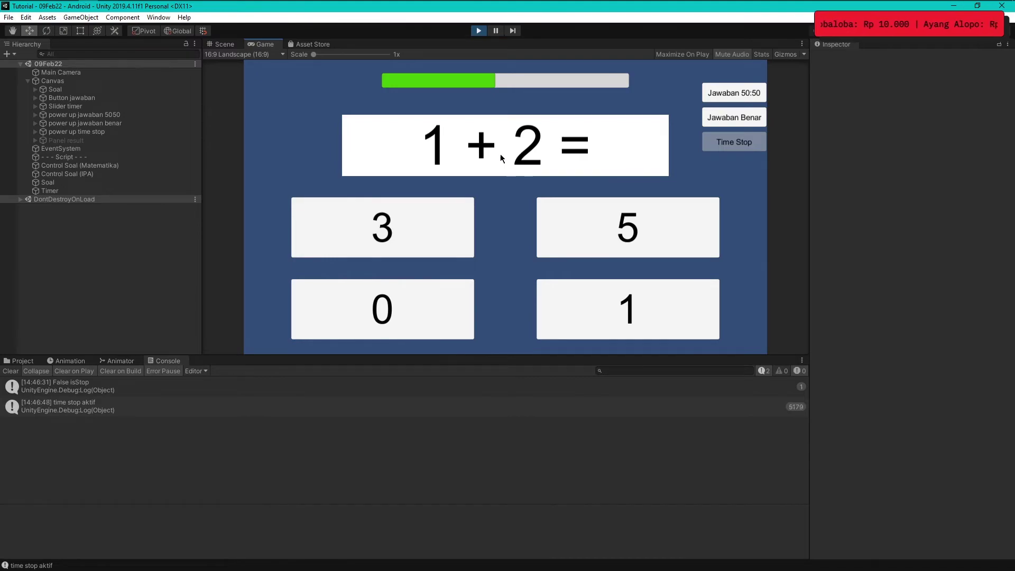
click(405, 231)
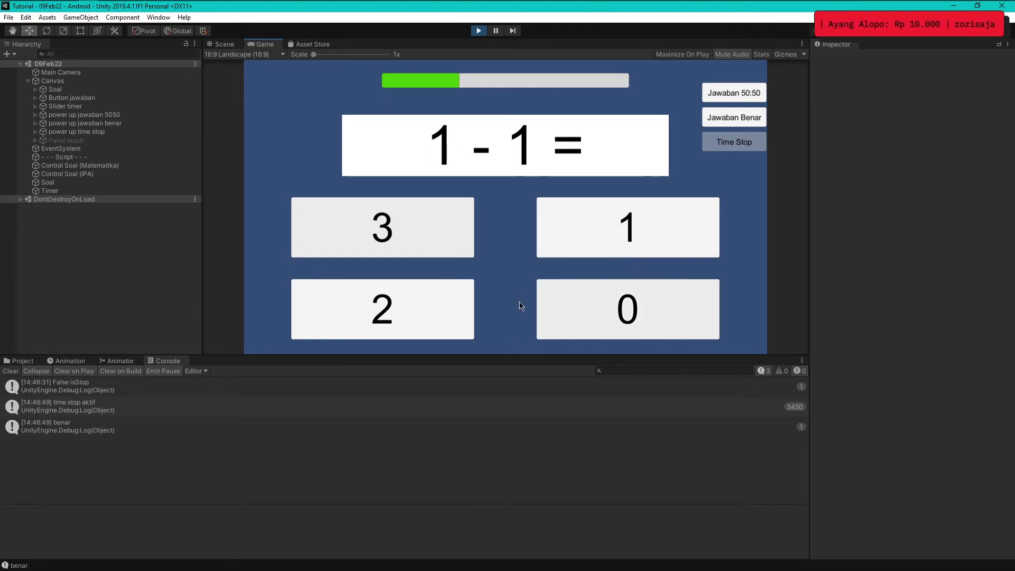
click(451, 304)
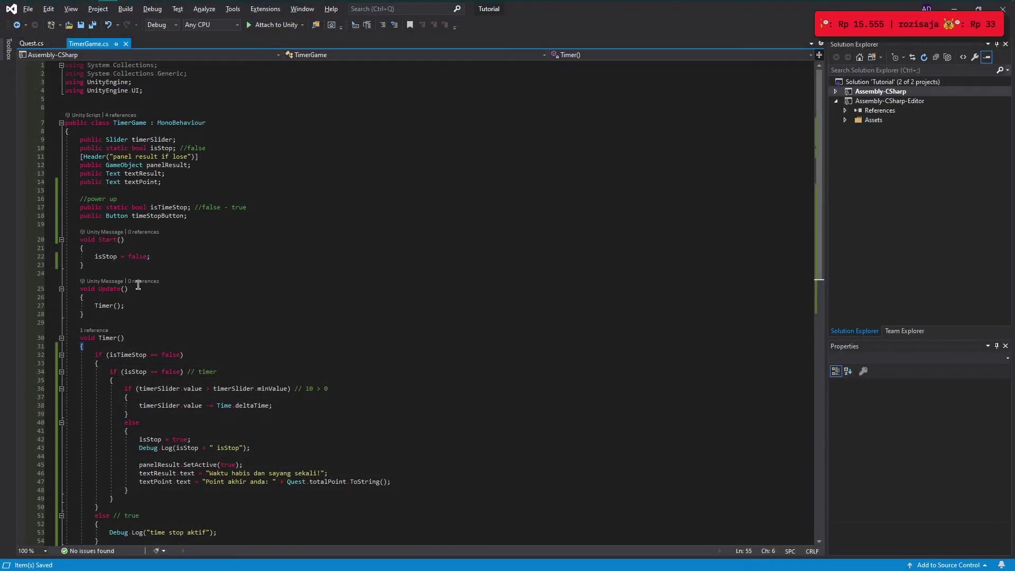
click(125, 210)
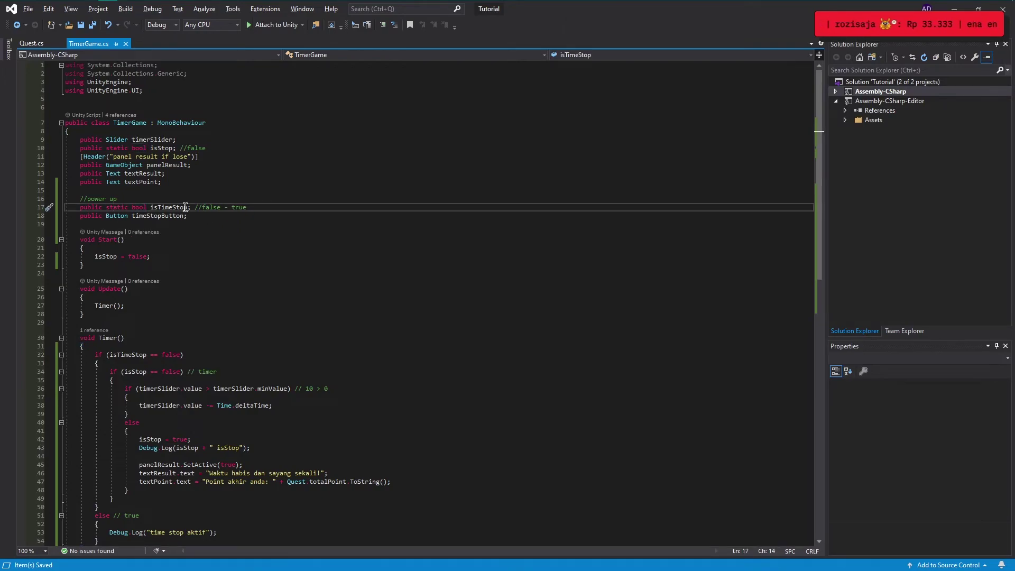
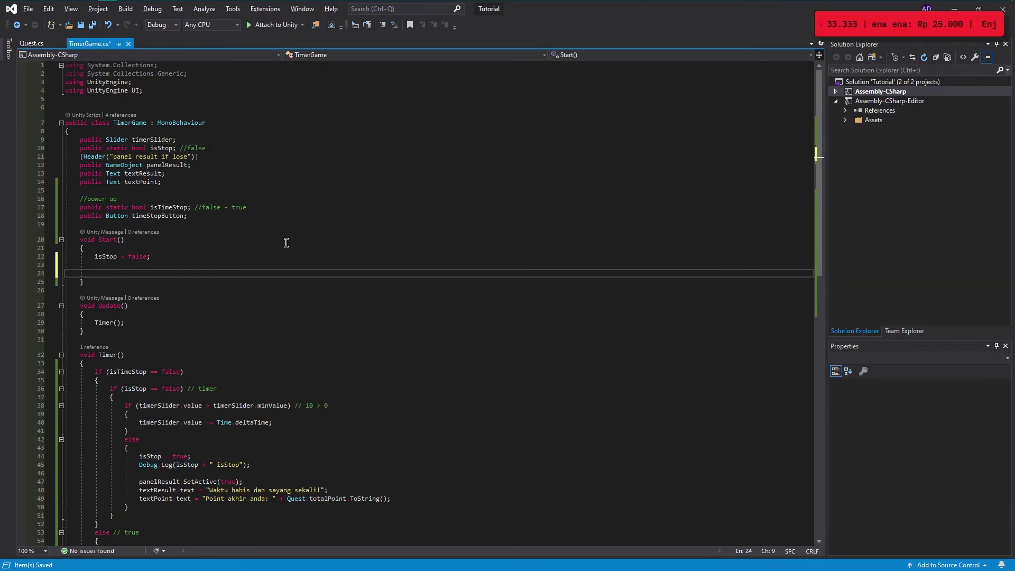
Insert the line isTimeStop = false; into Start() of TimerGame.cs and save the file.
text(is)
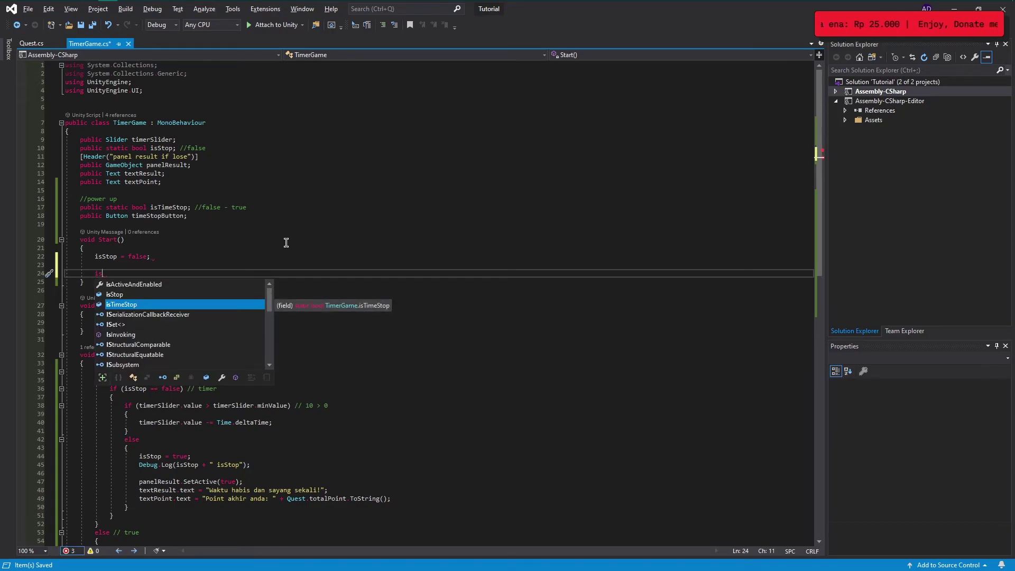
text(T)
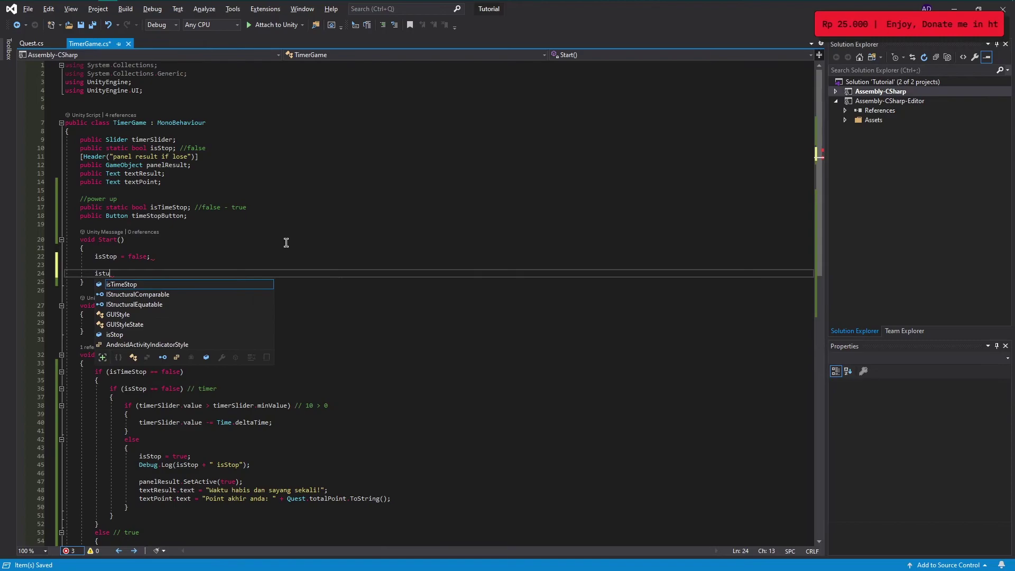
key(Tab)
text(false)
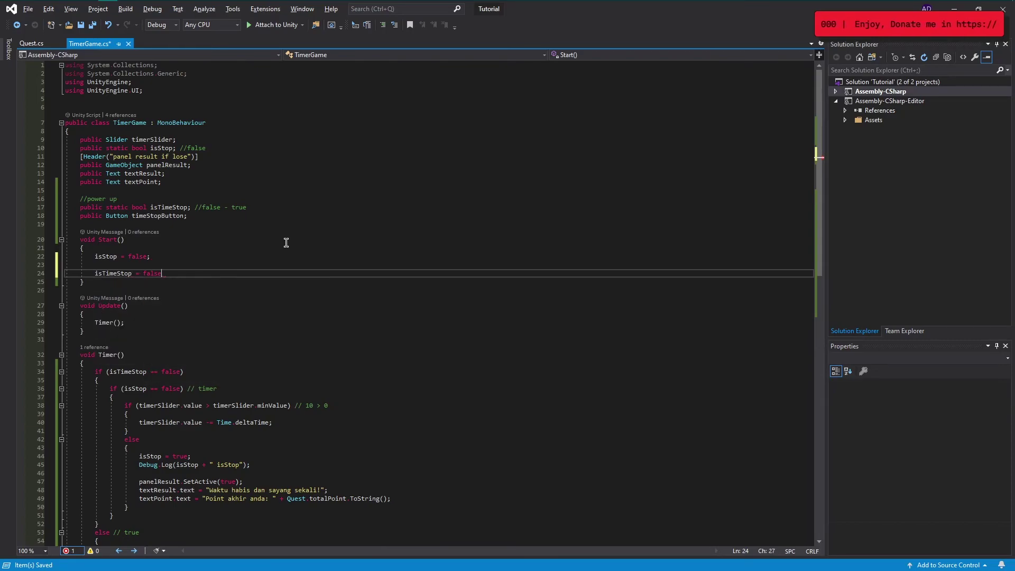
text(;)
key(ctrl+s)
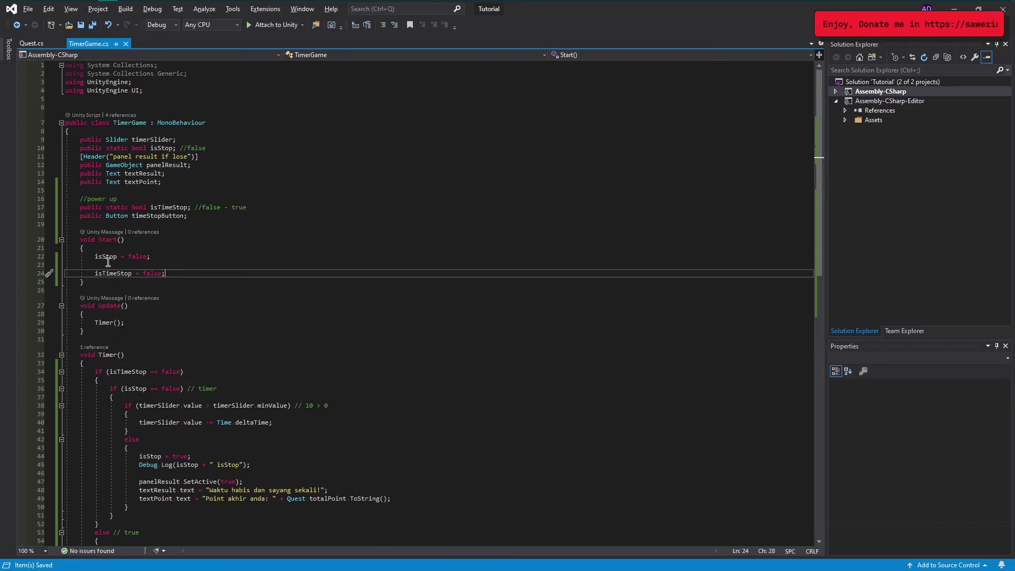
key(alt+Tab)
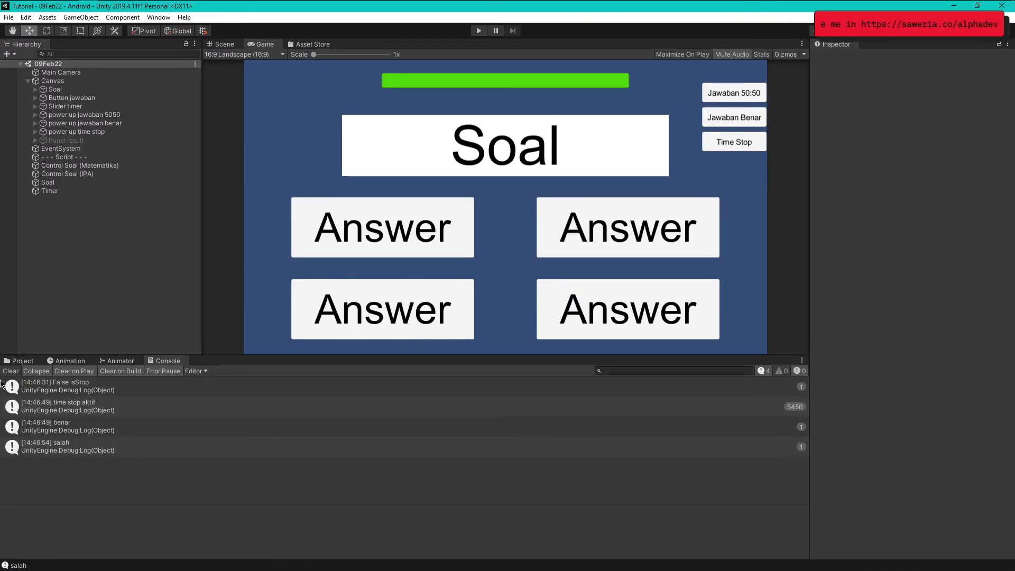
Clear the old isStop, time stop, benar and salah messages from Unity's Console.
click(3, 371)
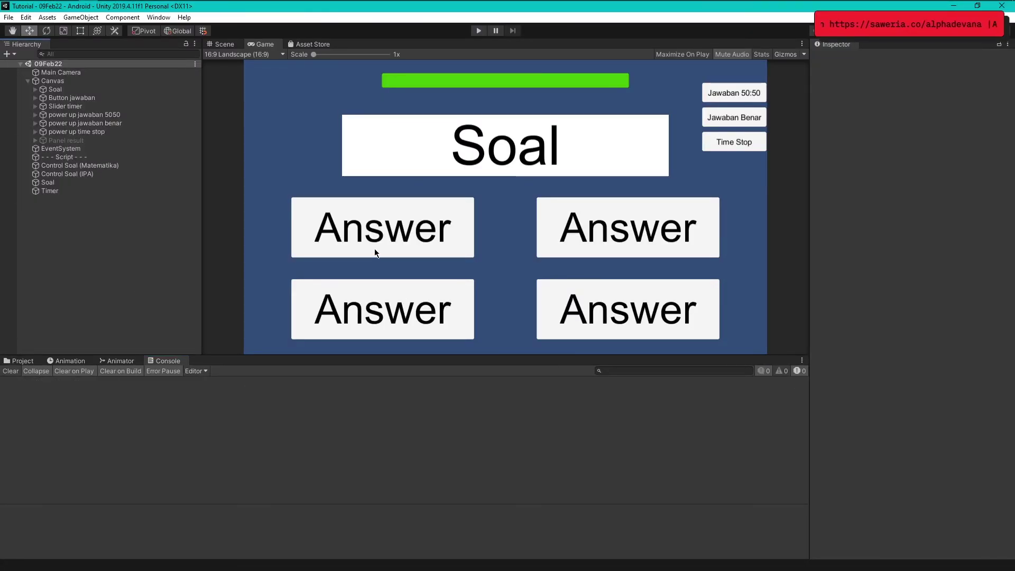